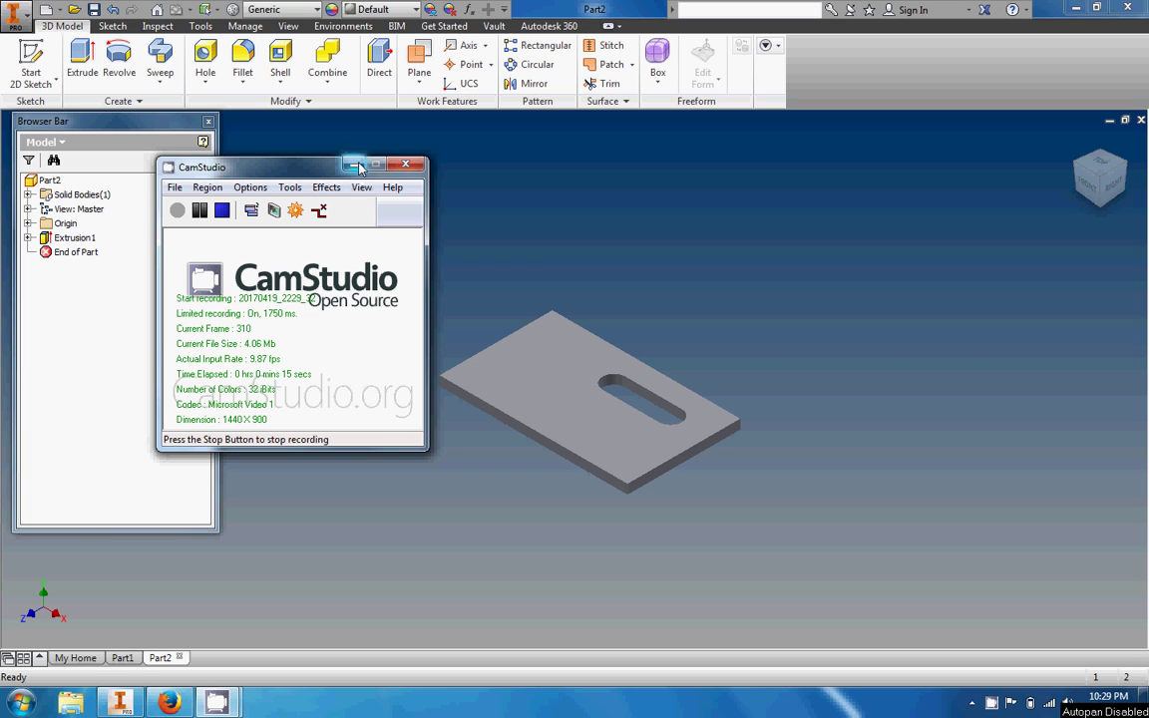
Step: Minimize the CamStudio recorder window to uncover the Inventor plate model
{"action": "left_click", "coordinate": [355, 165]}
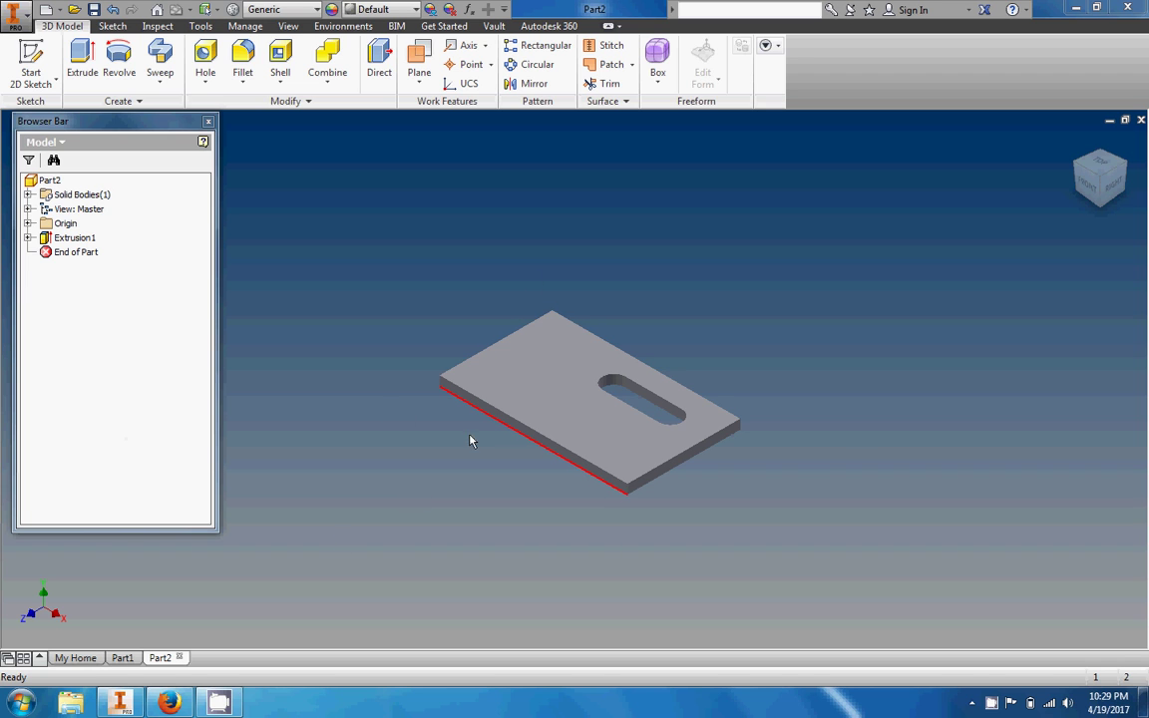
Step: Switch to Part2 and bring up the context menu of its Extrusion1 feature
{"action": "left_click", "coordinate": [119, 658]}
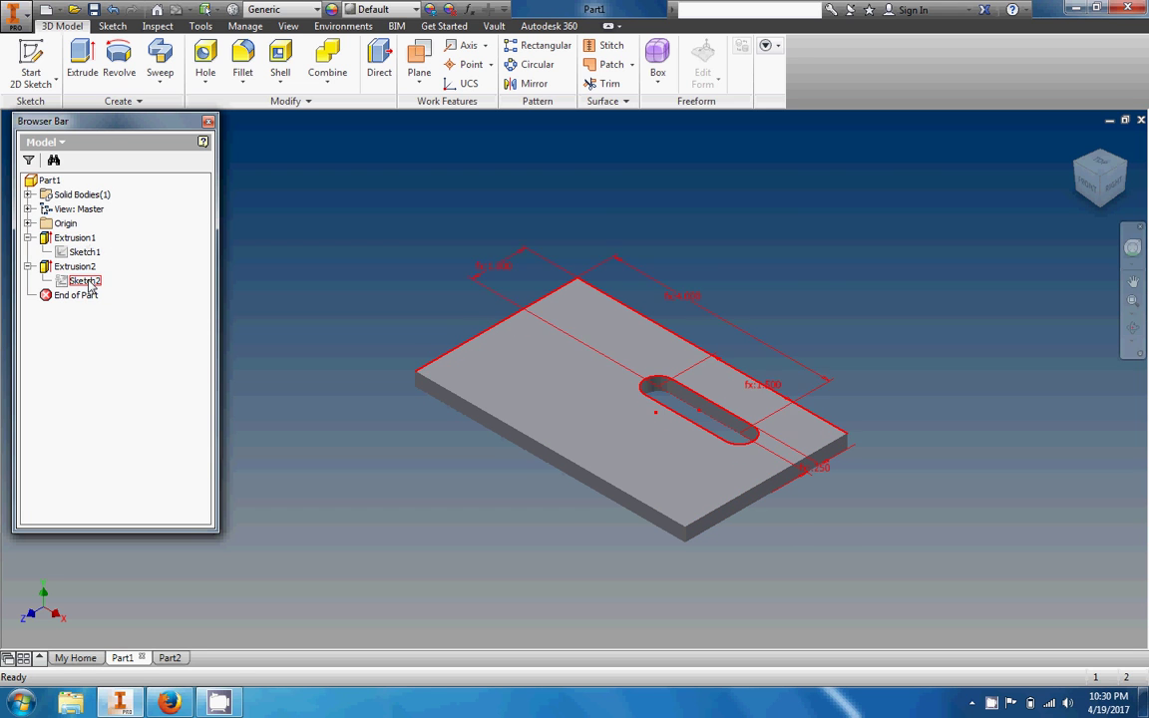
{"action": "left_click", "coordinate": [168, 657]}
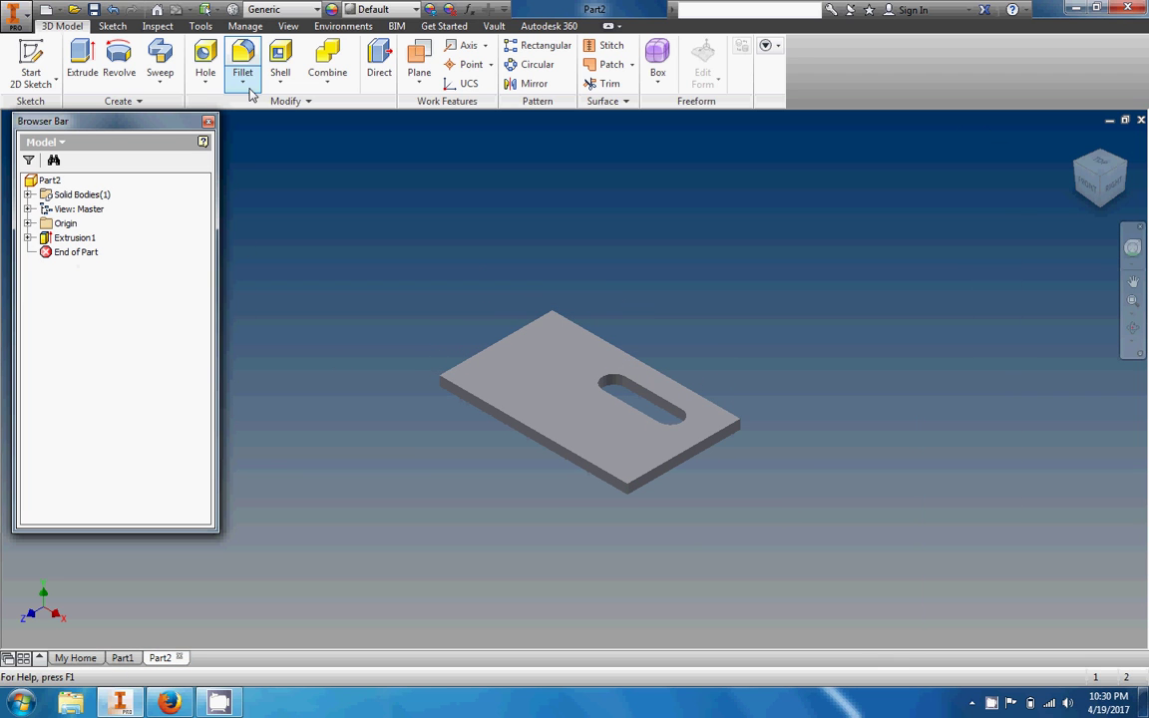
{"action": "left_click", "coordinate": [82, 241]}
{"action": "right_click", "coordinate": [83, 242]}
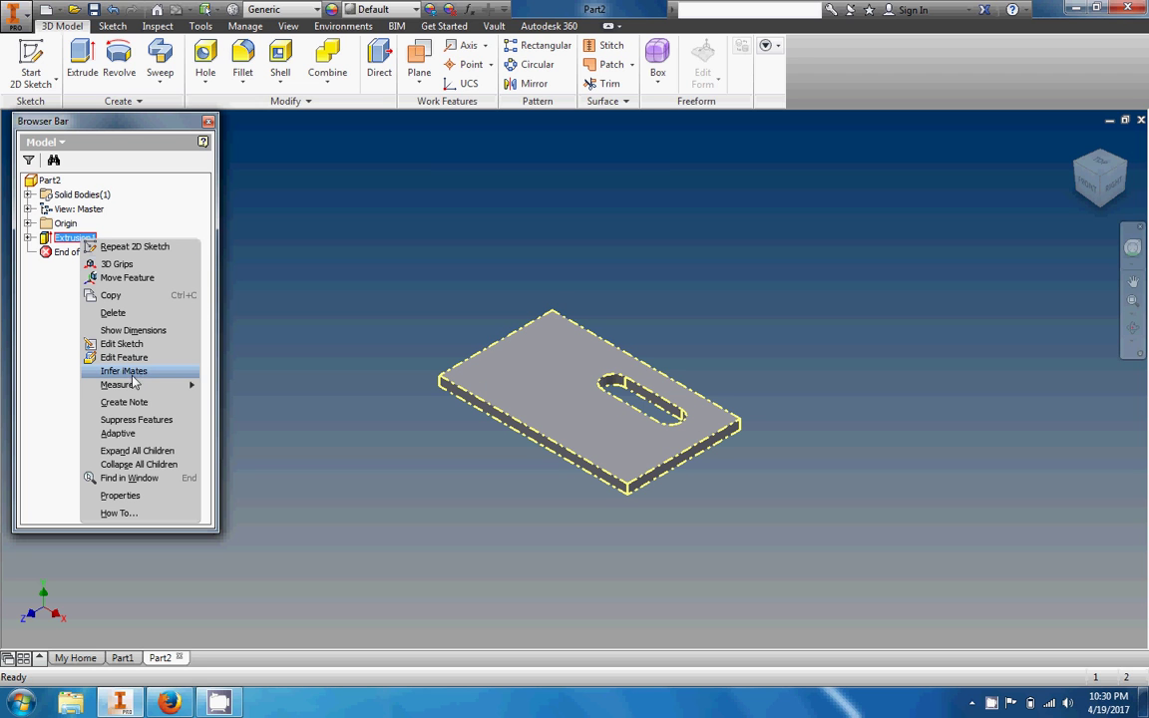
{"action": "left_click", "coordinate": [64, 297]}
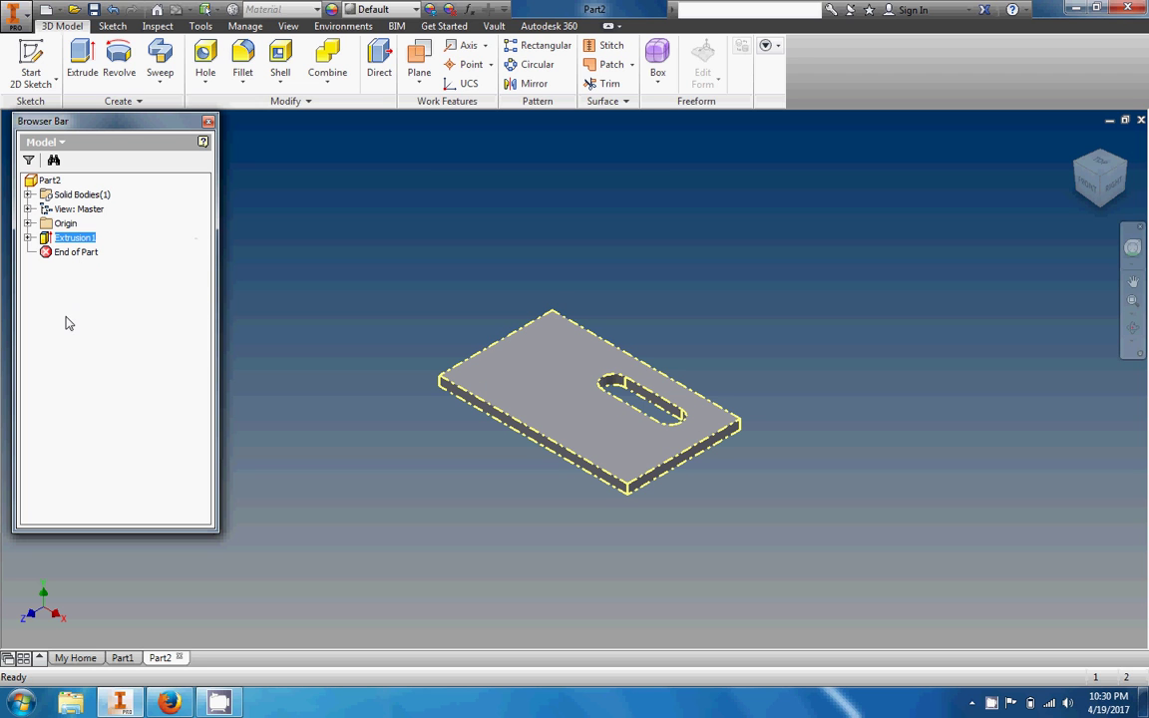
{"action": "right_click", "coordinate": [64, 236]}
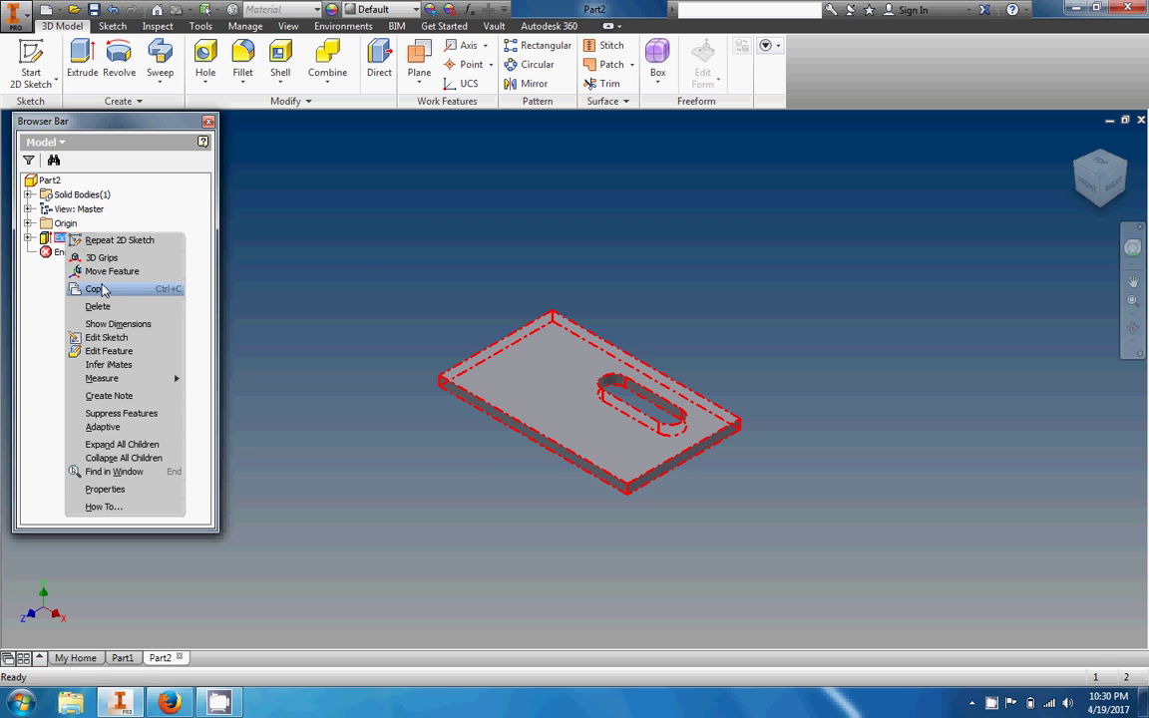
Step: Change Part2's sketch dimension d1 from 3.000 to 6 in and finish the sketch
{"action": "left_click", "coordinate": [108, 339]}
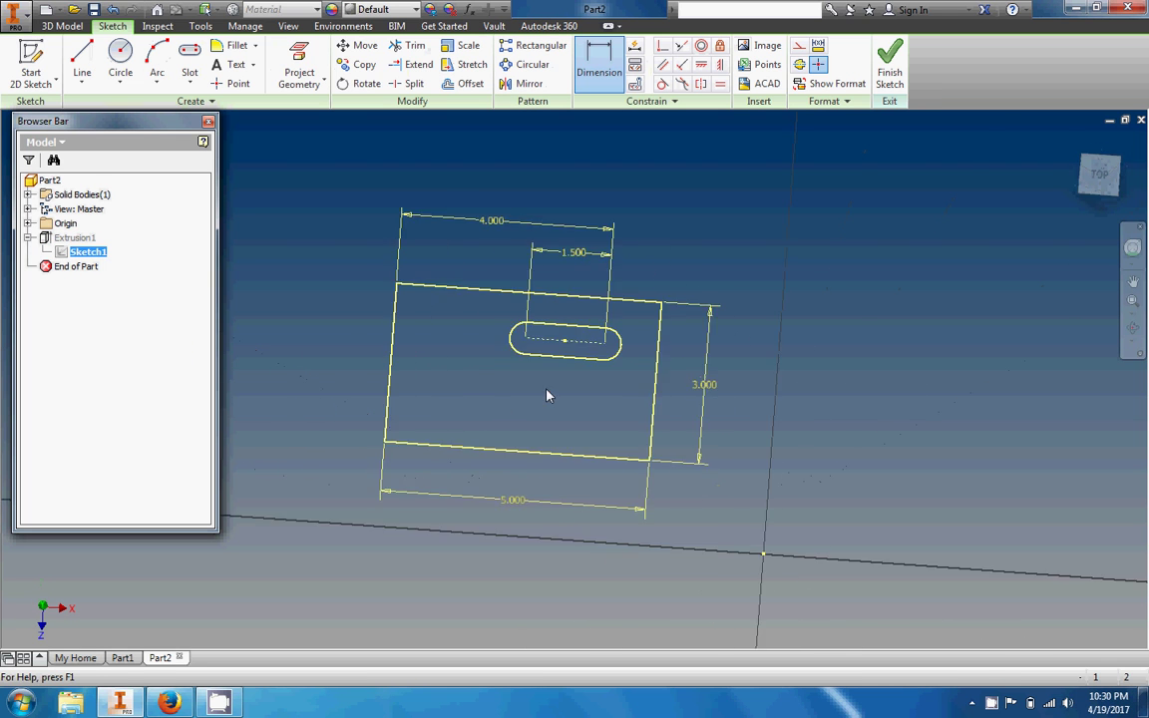
{"action": "double_click", "coordinate": [699, 379]}
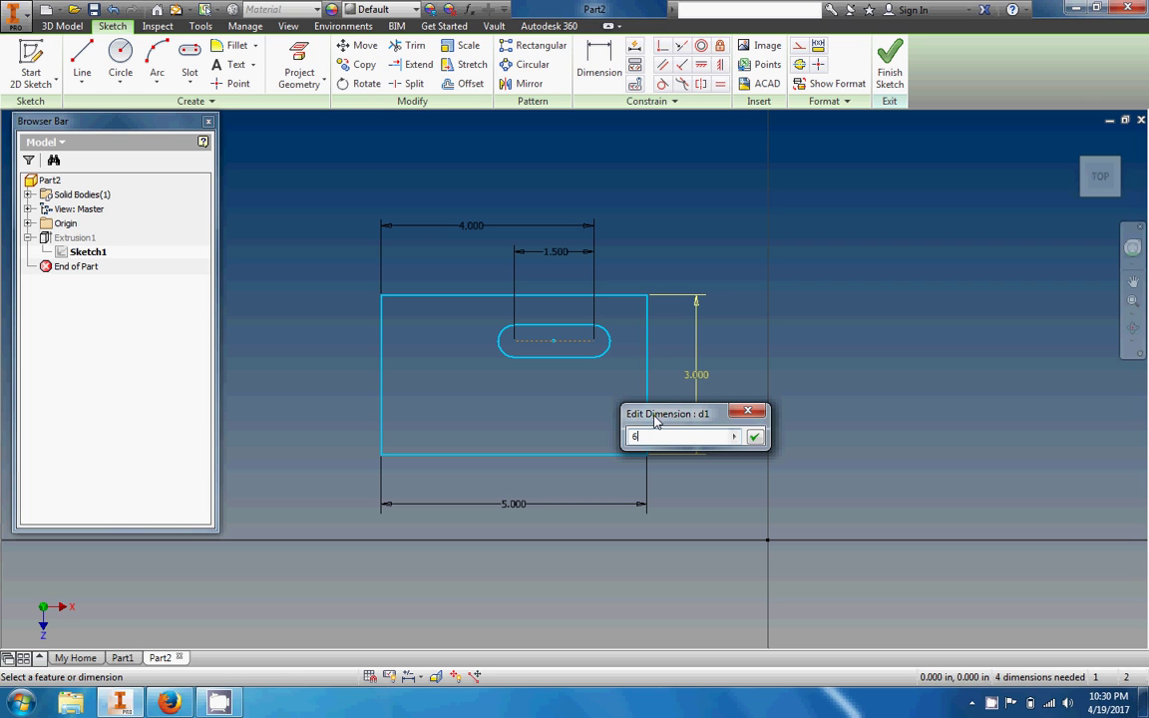
{"action": "key", "text": "Return"}
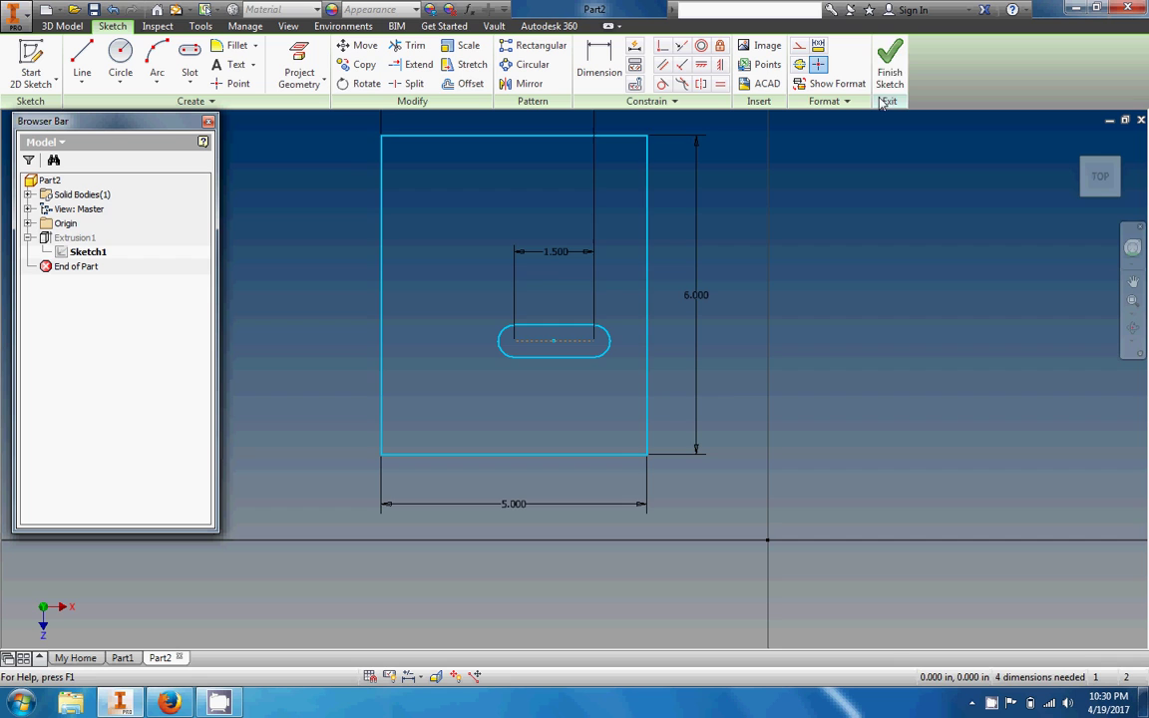
{"action": "left_click", "coordinate": [901, 72]}
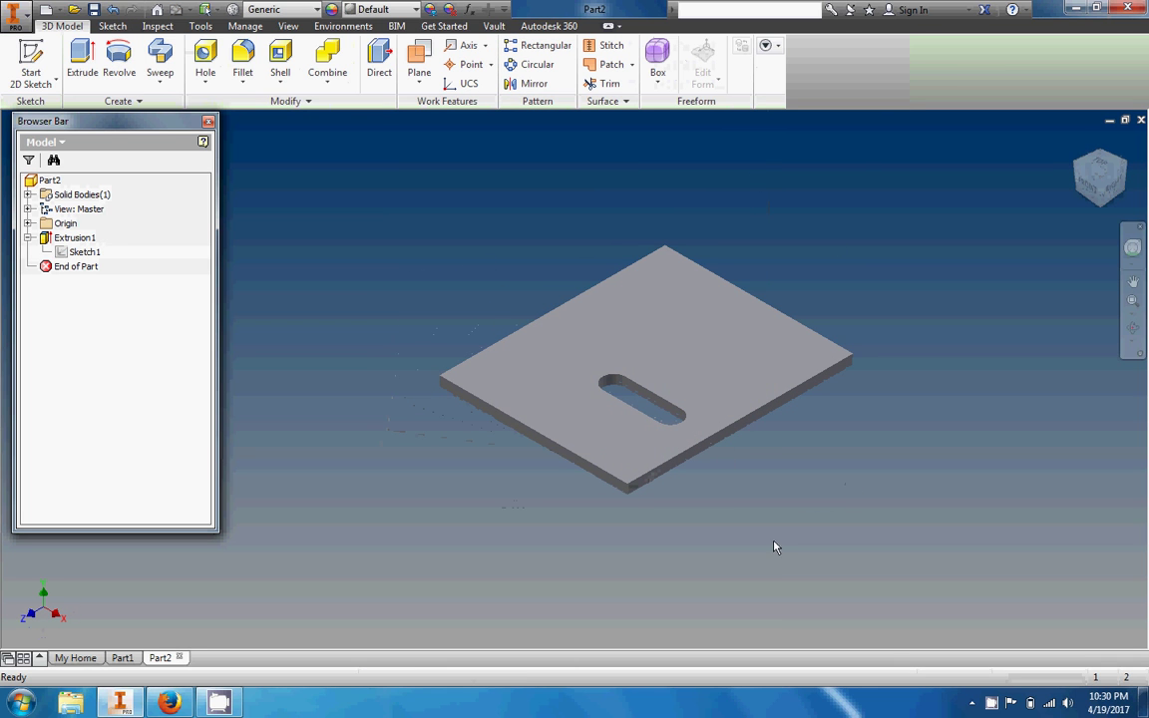
{"action": "left_click", "coordinate": [120, 658]}
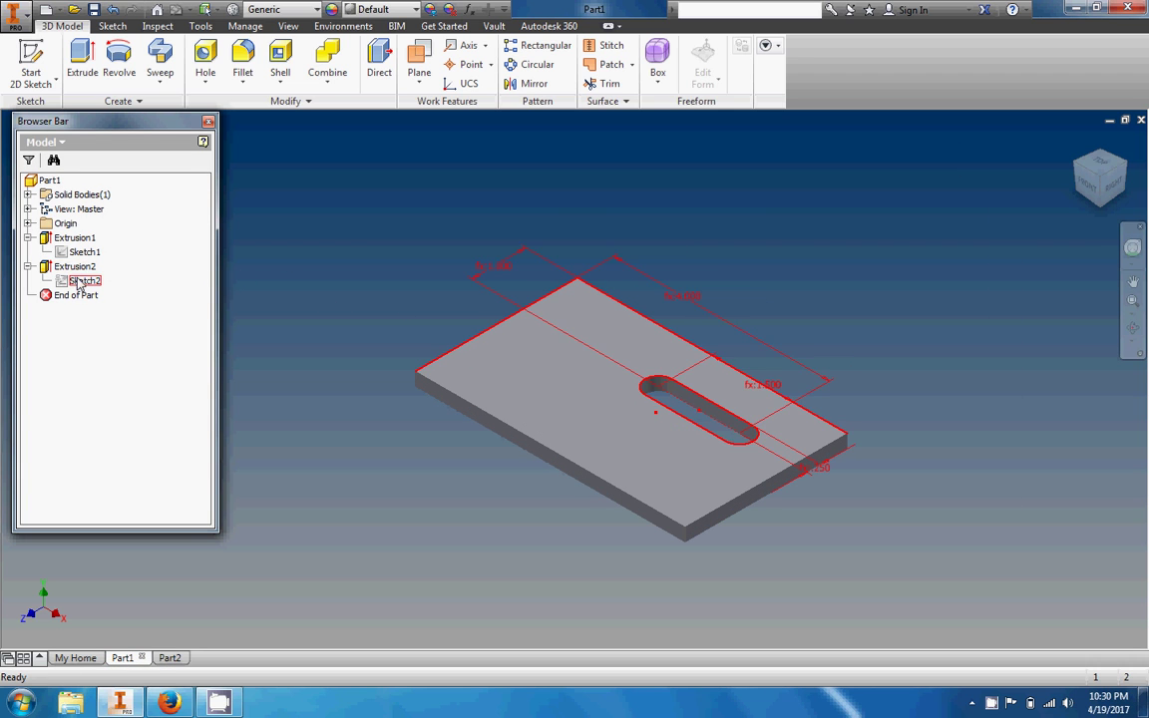
Step: In Part1's Sketch1, set depth d0 to 6 in so the linked width becomes 10 in
{"action": "right_click", "coordinate": [89, 241]}
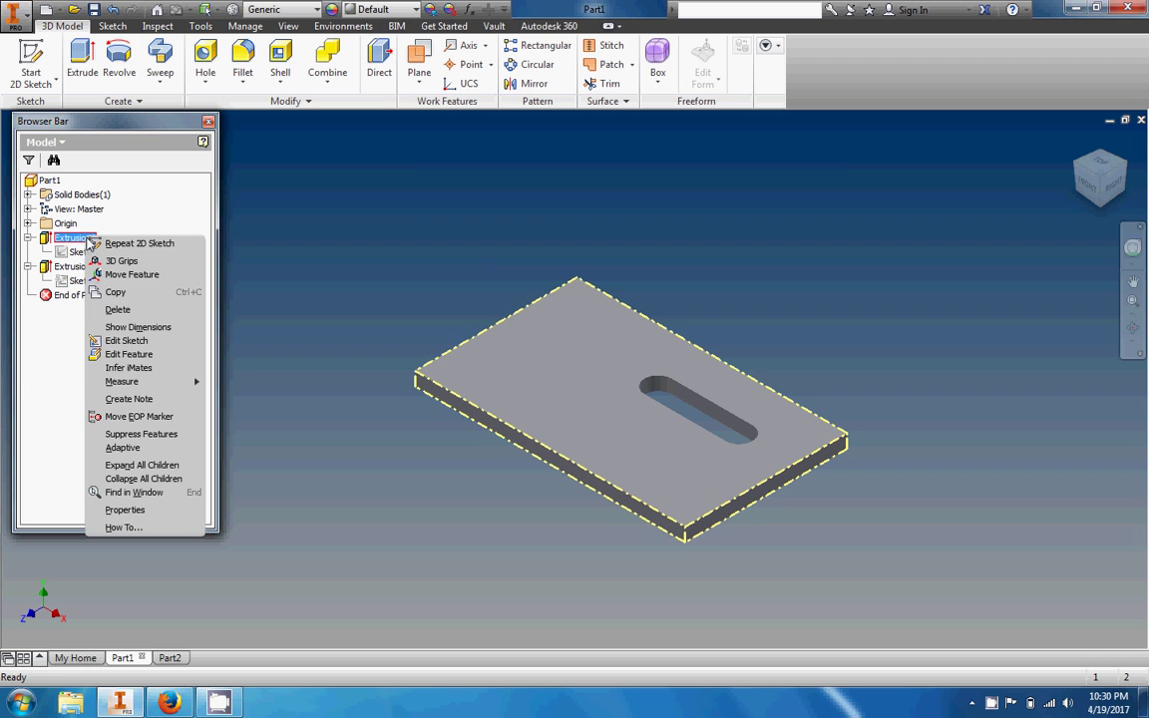
{"action": "left_click", "coordinate": [120, 336]}
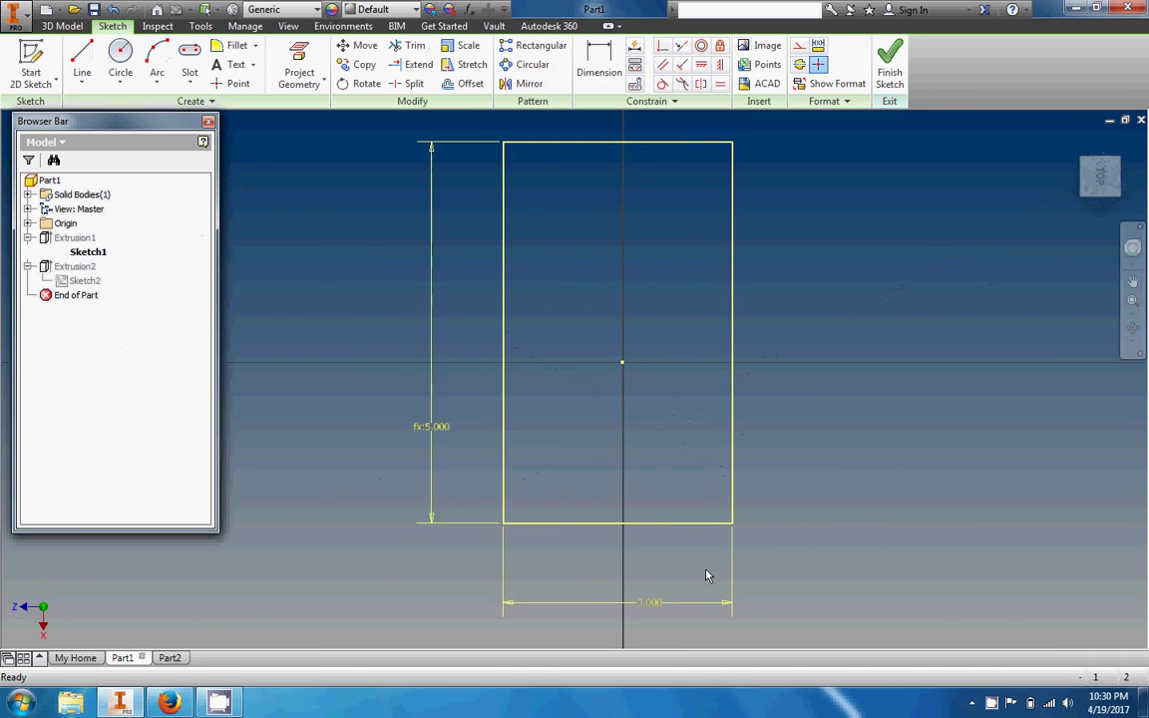
{"action": "left_click", "coordinate": [1122, 145]}
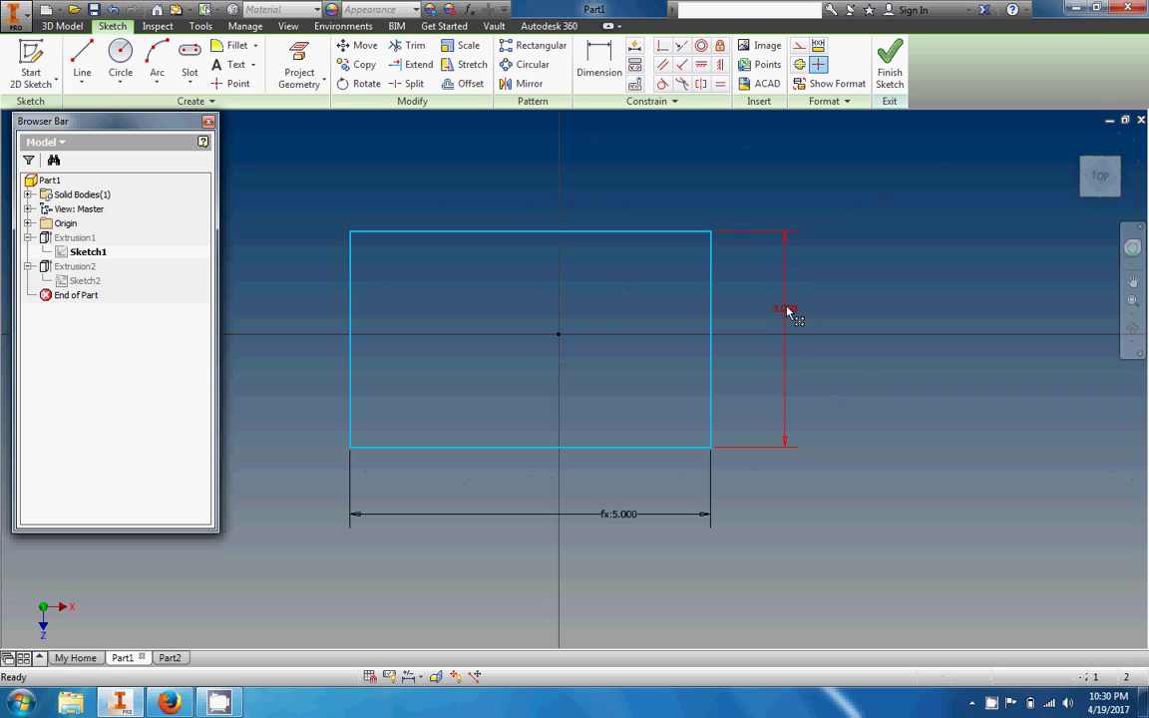
{"action": "double_click", "coordinate": [785, 309]}
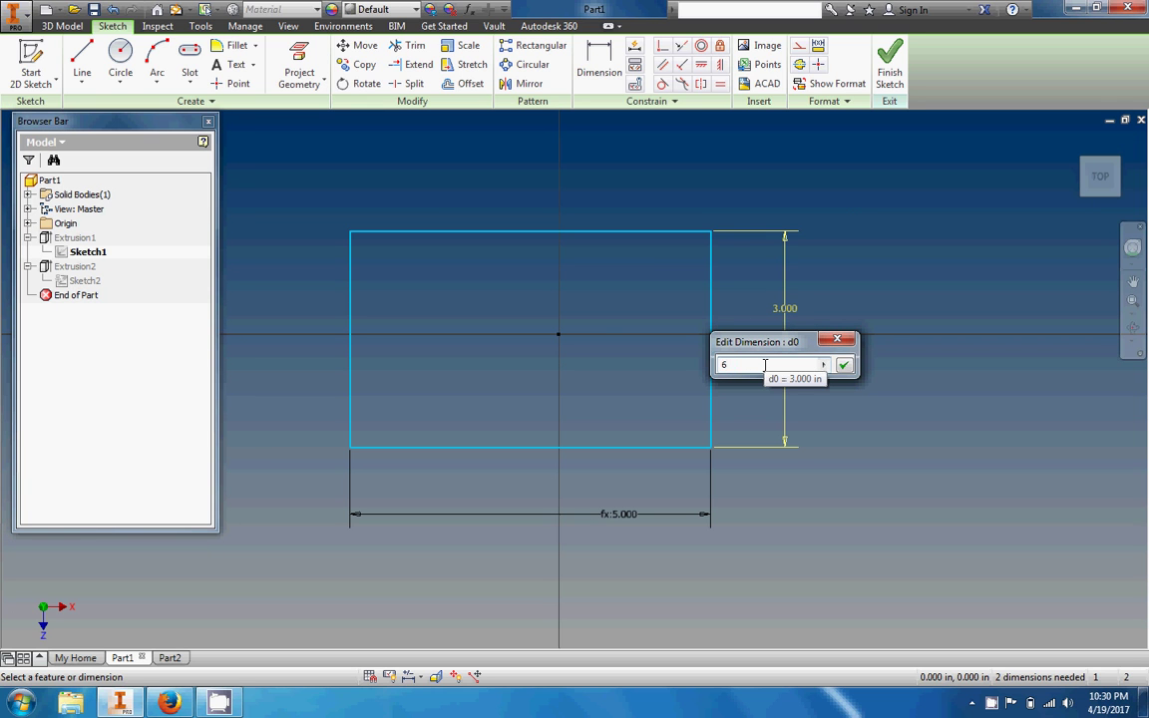
{"action": "type", "text": "6"}
{"action": "key", "text": "Return"}
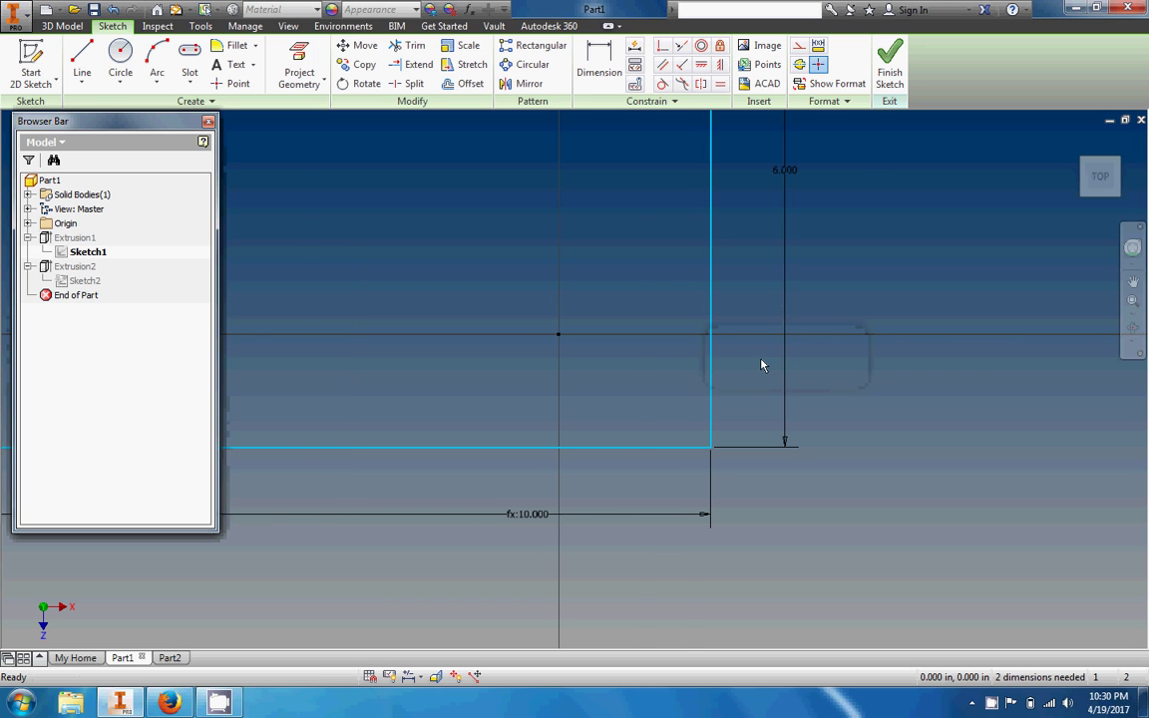
{"action": "scroll", "coordinate": [758, 365], "scroll_direction": "down", "scroll_amount": 3}
{"action": "left_click", "coordinate": [886, 78]}
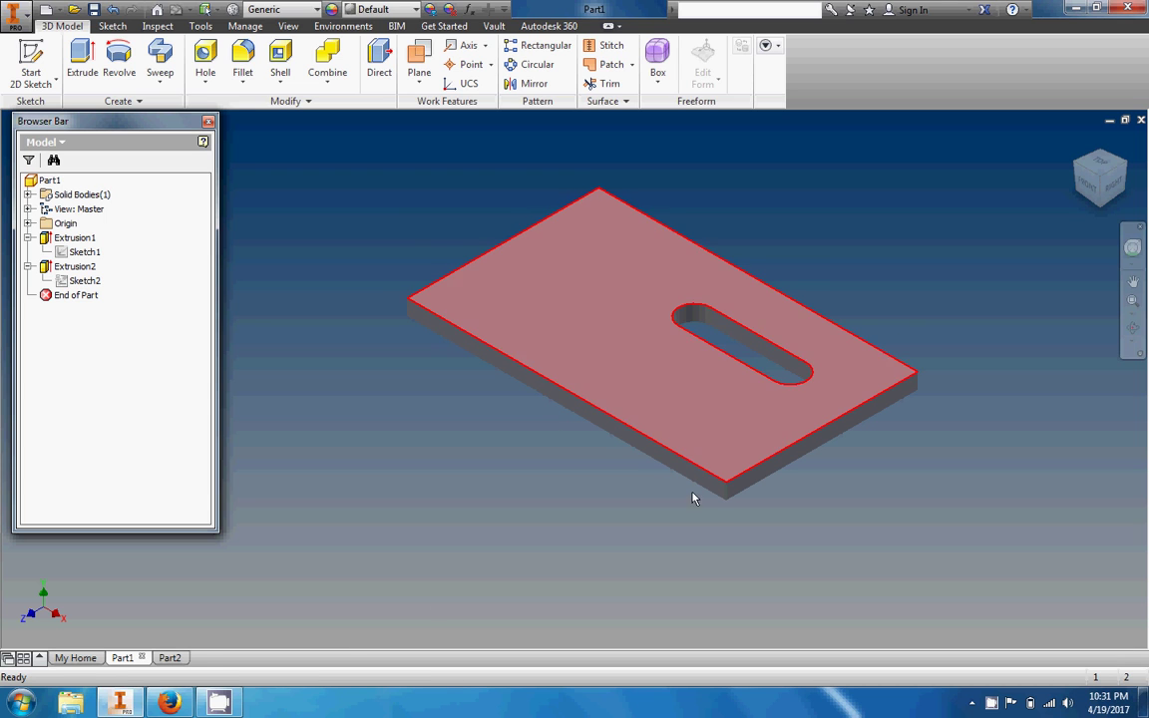
{"action": "left_click", "coordinate": [168, 657]}
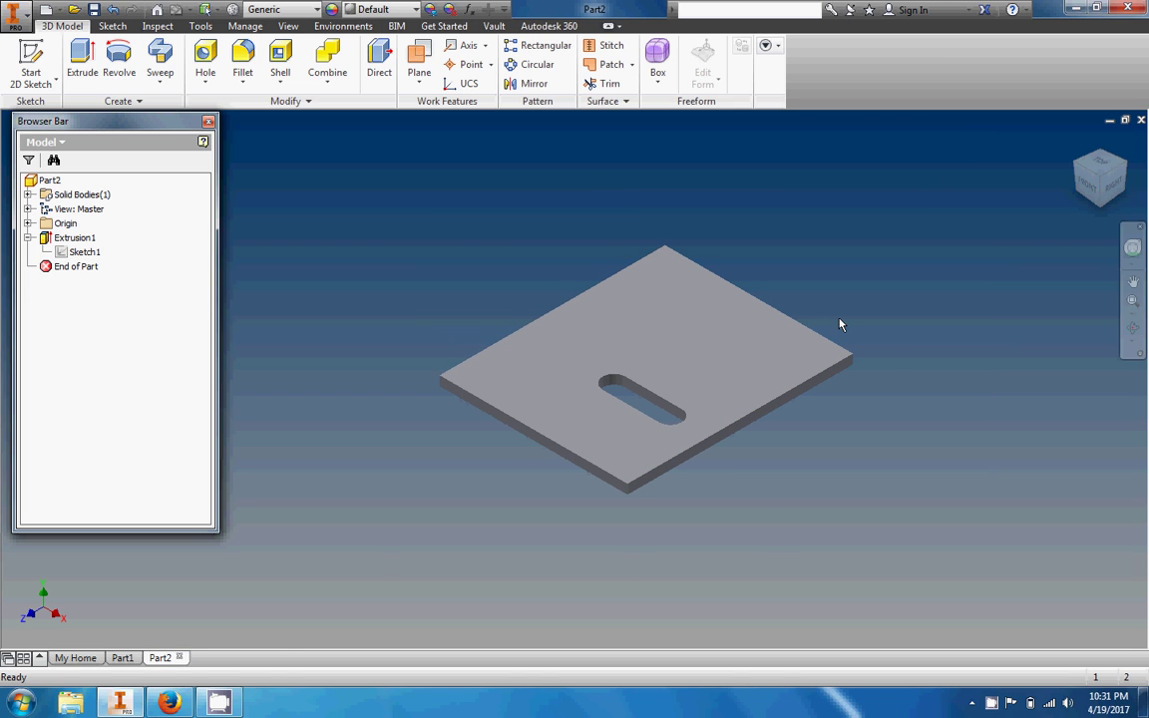
{"action": "left_click", "coordinate": [121, 659]}
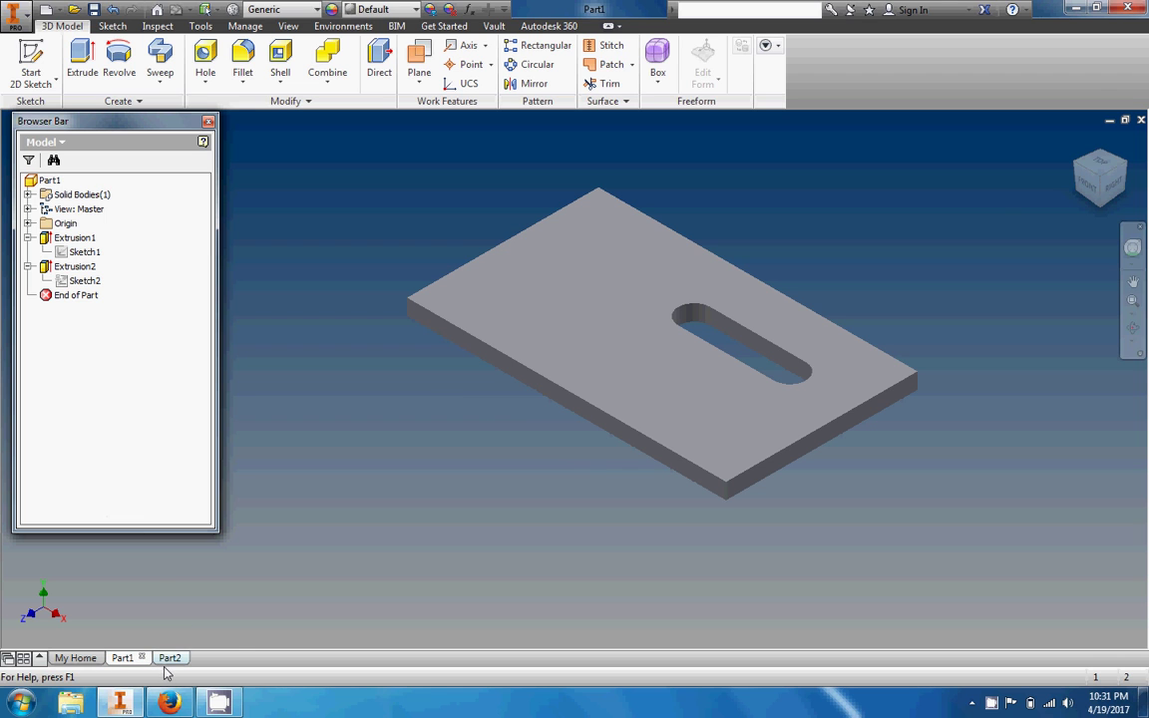
{"action": "mouse_move", "coordinate": [179, 658]}
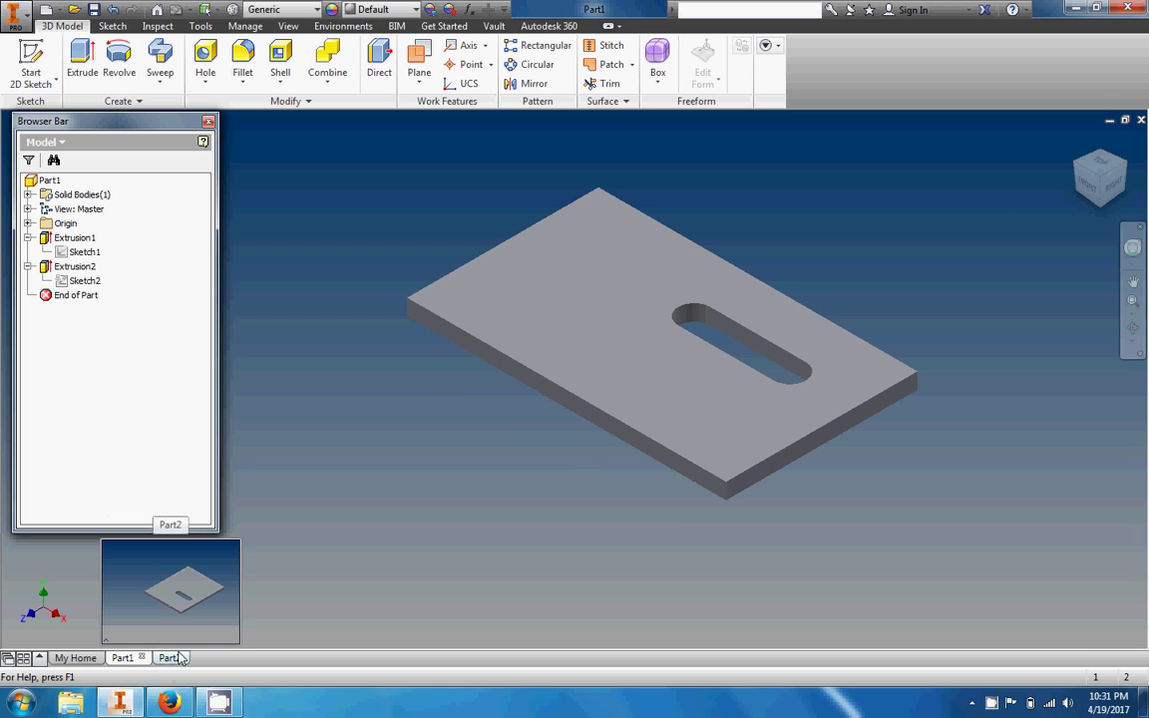
{"action": "left_click", "coordinate": [180, 658]}
{"action": "mouse_move", "coordinate": [169, 707]}
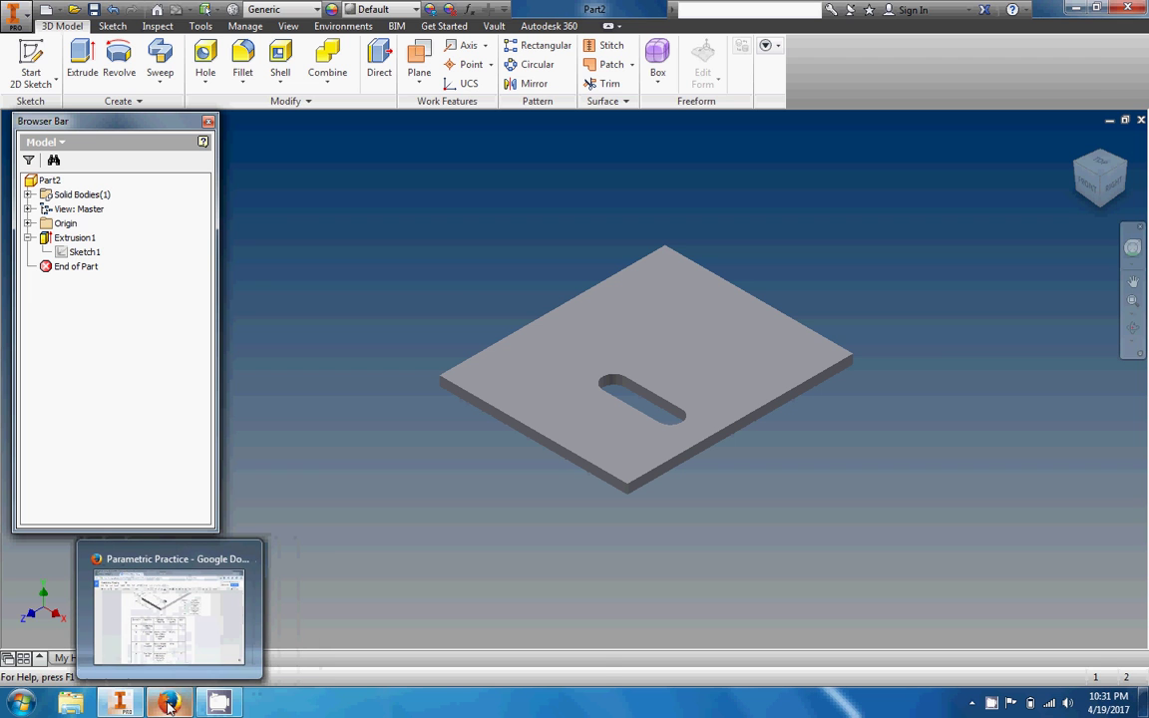
Step: Bring up the Parametric Practice worksheet, review its table, and select d0's 3 in. value
{"action": "left_click", "coordinate": [167, 704]}
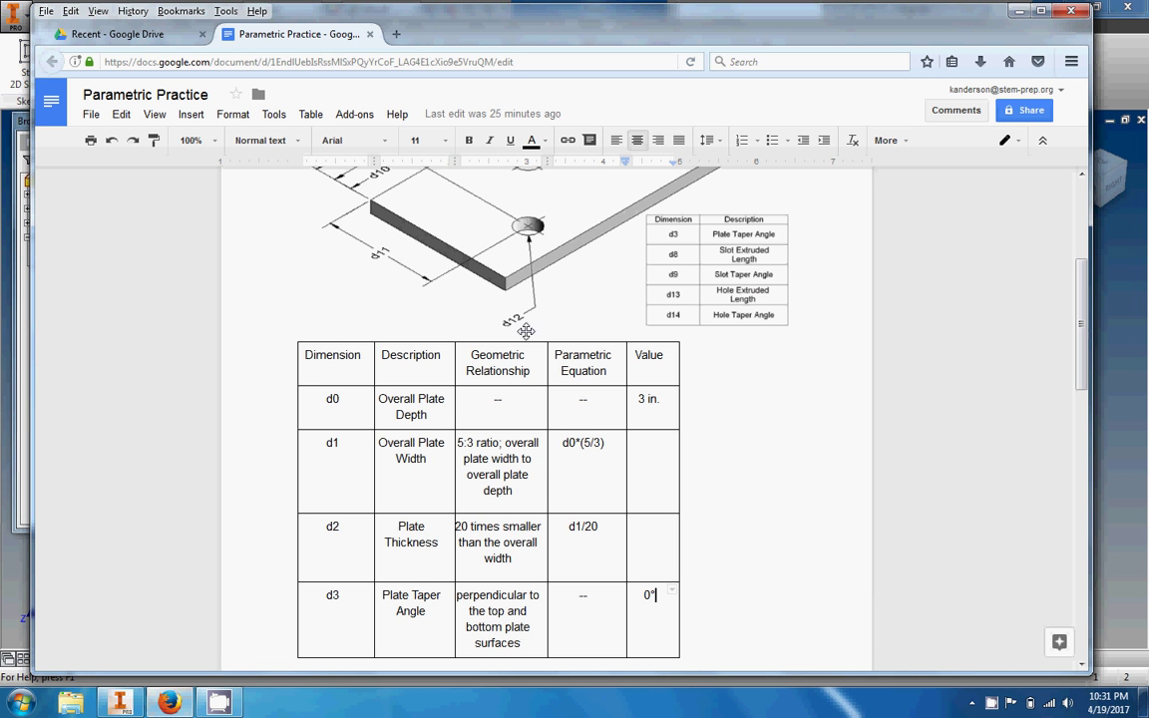
{"action": "scroll", "coordinate": [593, 249], "scroll_direction": "down", "scroll_amount": 1}
{"action": "scroll", "coordinate": [556, 318], "scroll_direction": "up", "scroll_amount": 5}
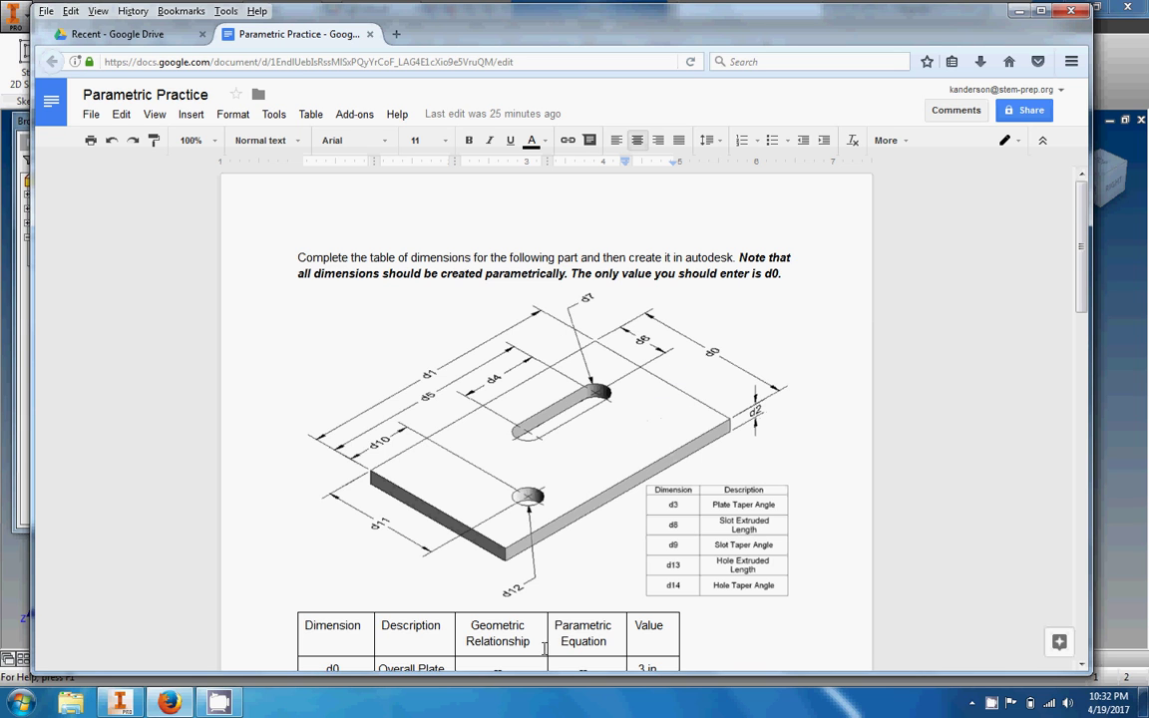
{"action": "scroll", "coordinate": [454, 539], "scroll_direction": "down", "scroll_amount": 5}
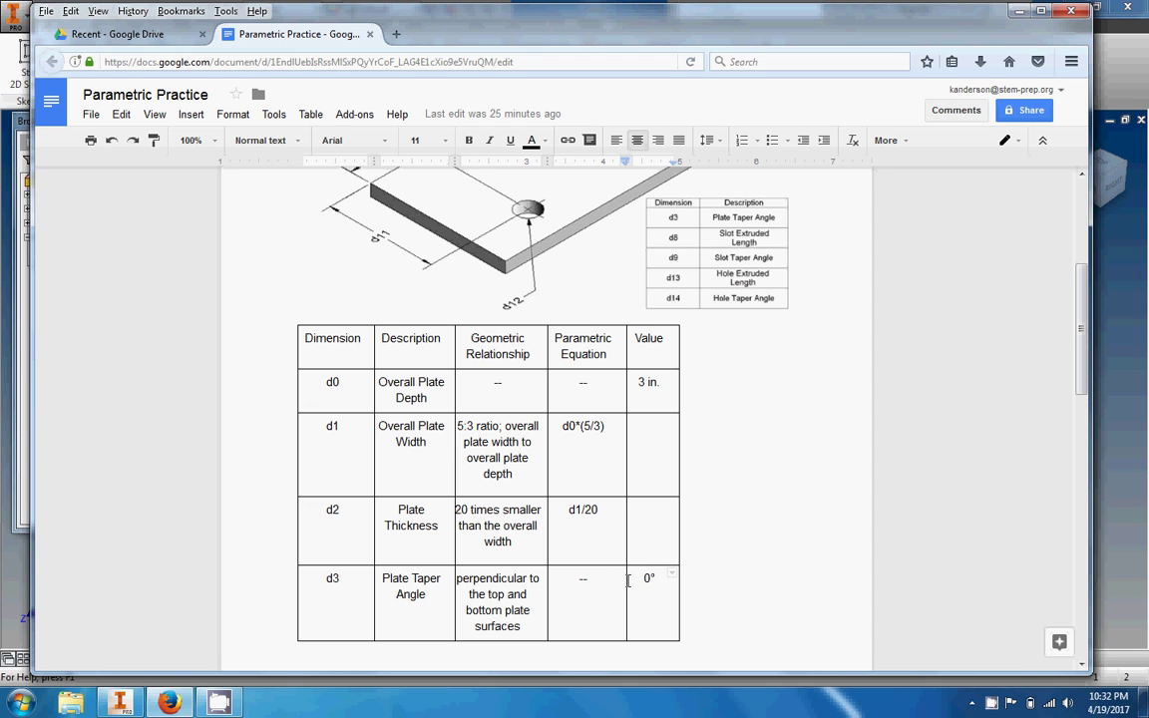
{"action": "scroll", "coordinate": [651, 547], "scroll_direction": "up", "scroll_amount": 3}
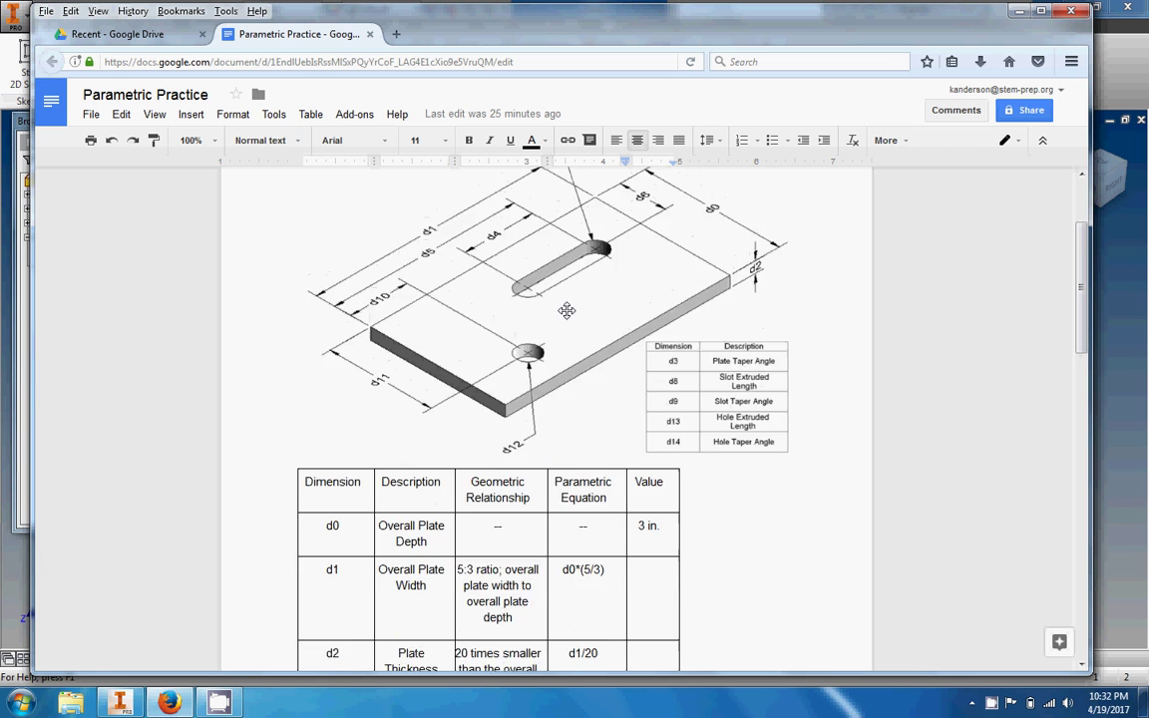
{"action": "scroll", "coordinate": [597, 319], "scroll_direction": "up", "scroll_amount": 3}
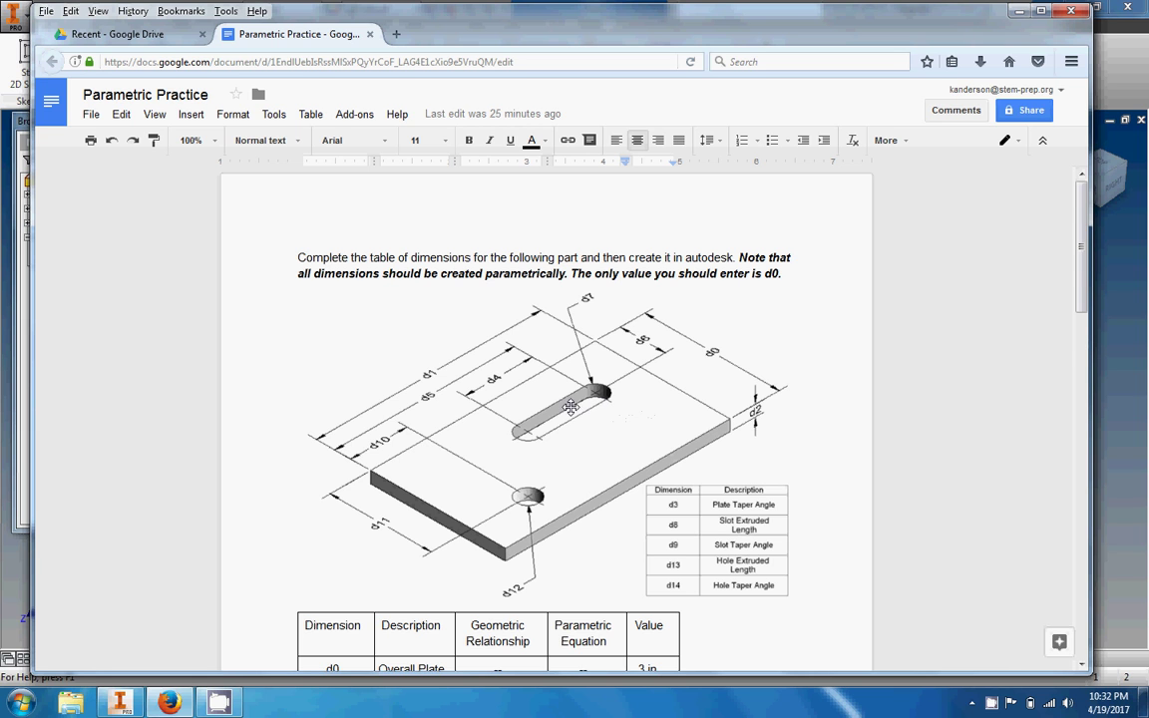
{"action": "scroll", "coordinate": [533, 405], "scroll_direction": "down", "scroll_amount": 3}
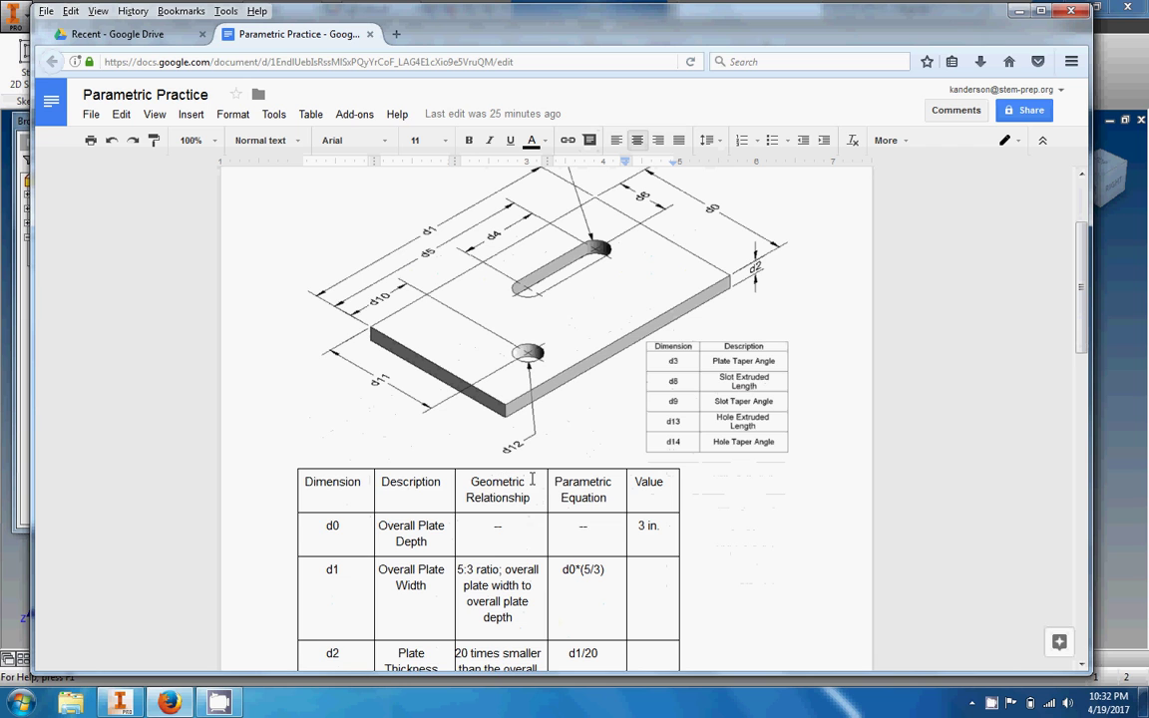
{"action": "scroll", "coordinate": [546, 529], "scroll_direction": "down", "scroll_amount": 3}
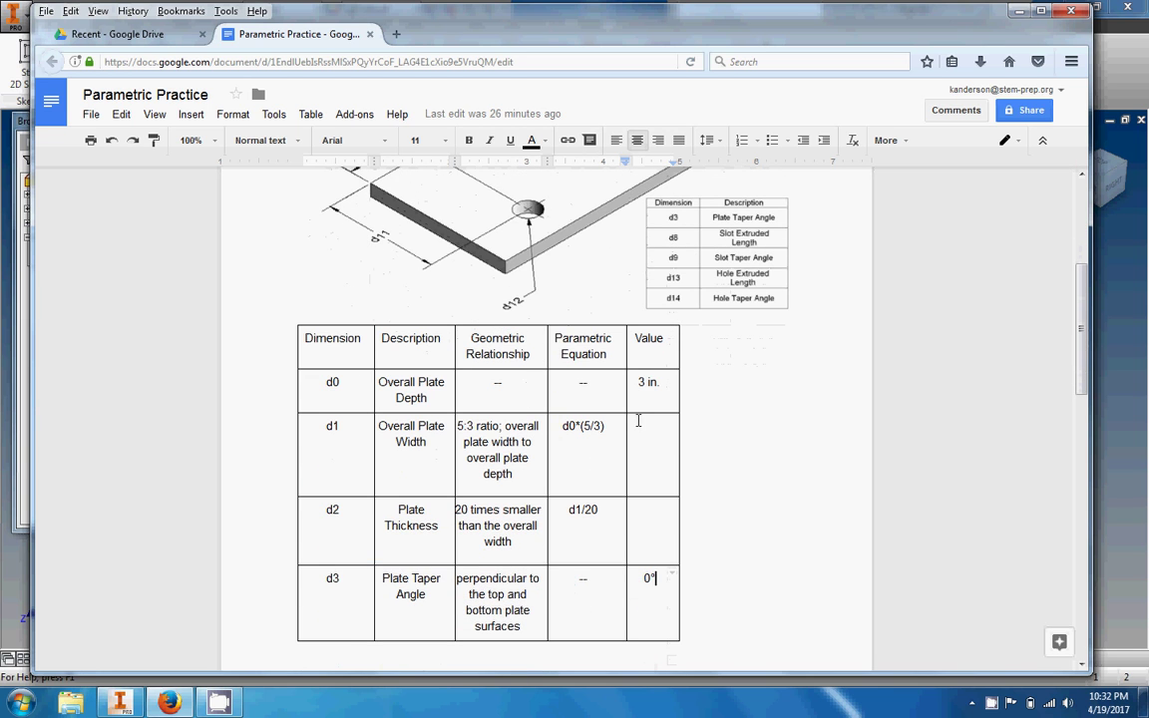
{"action": "left_click_drag", "start_coordinate": [641, 382], "coordinate": [663, 381]}
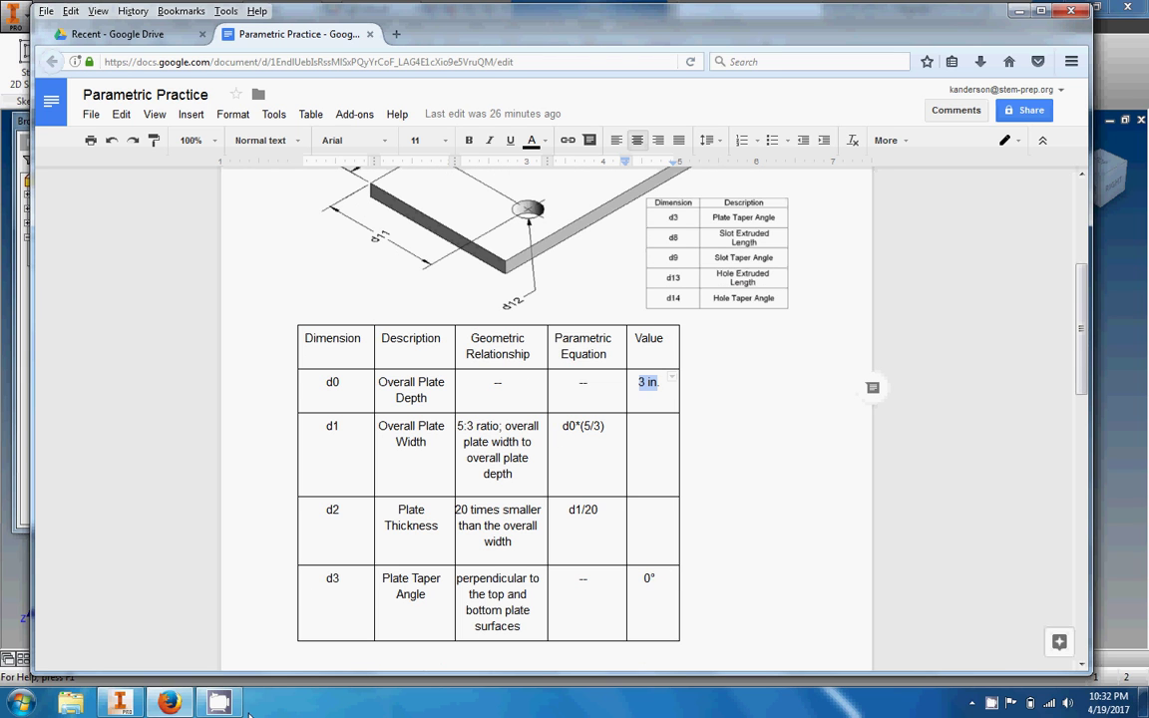
Step: Create a new Standard.ipt inch part and start a 2D sketch on the XZ plane
{"action": "left_click", "coordinate": [120, 703]}
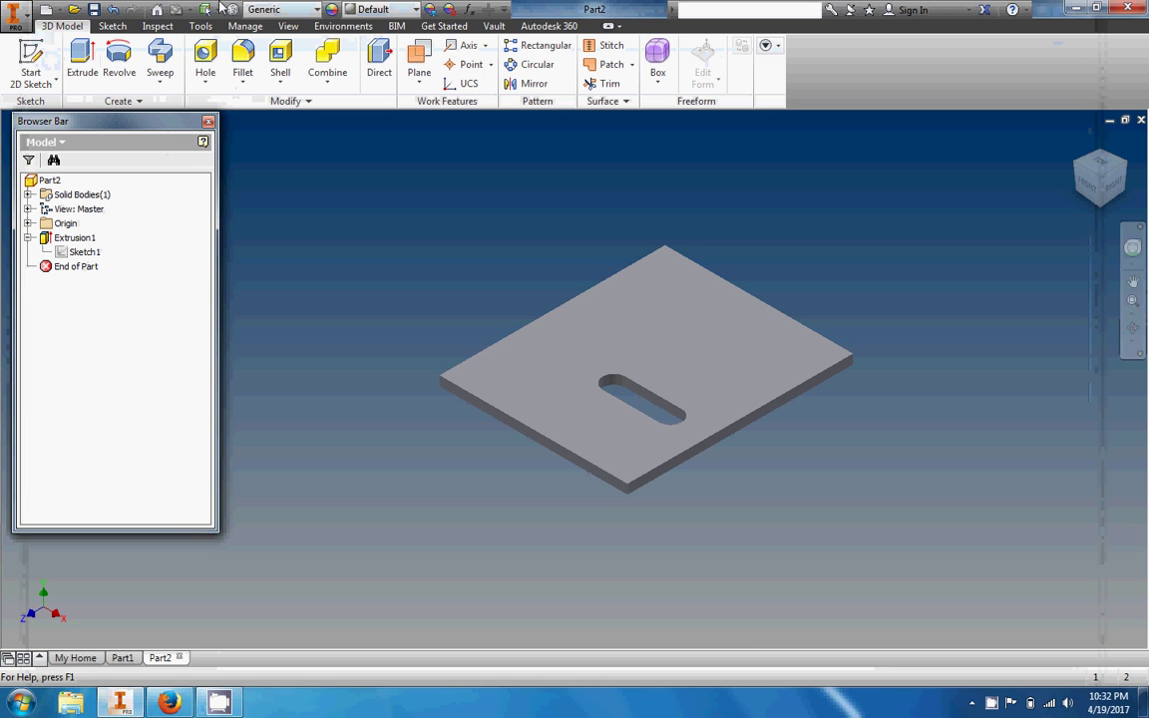
{"action": "left_click", "coordinate": [15, 15]}
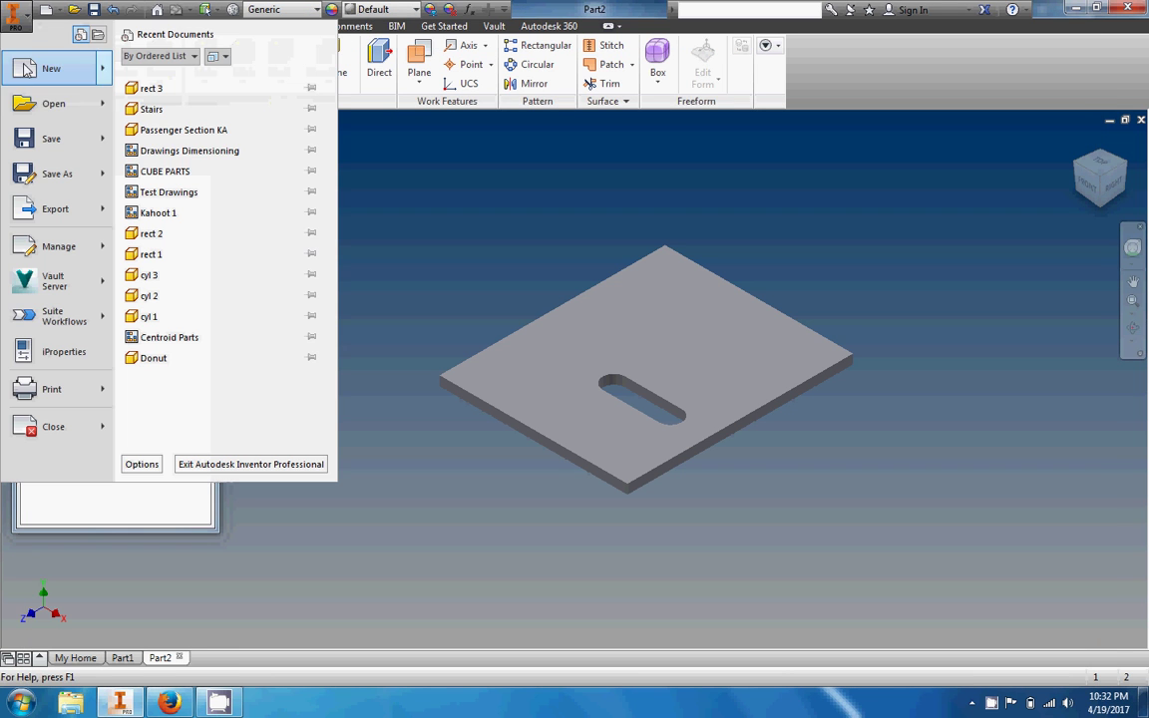
{"action": "left_click", "coordinate": [40, 67]}
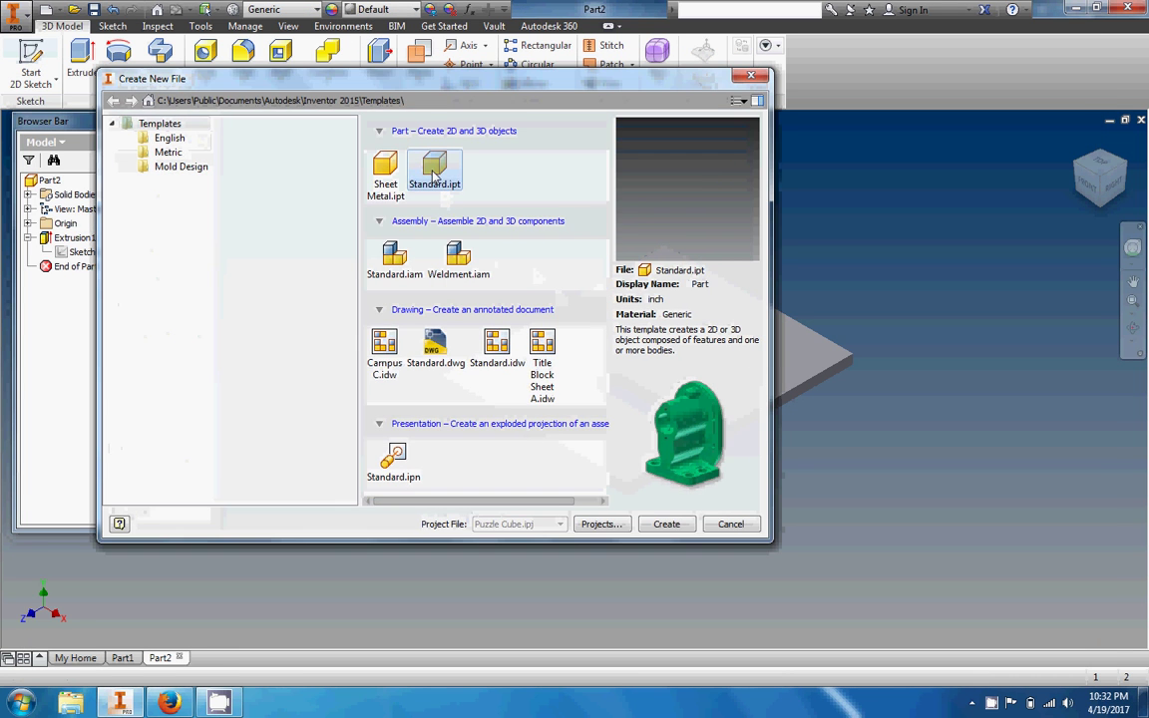
{"action": "double_click", "coordinate": [435, 178]}
{"action": "left_click", "coordinate": [30, 90]}
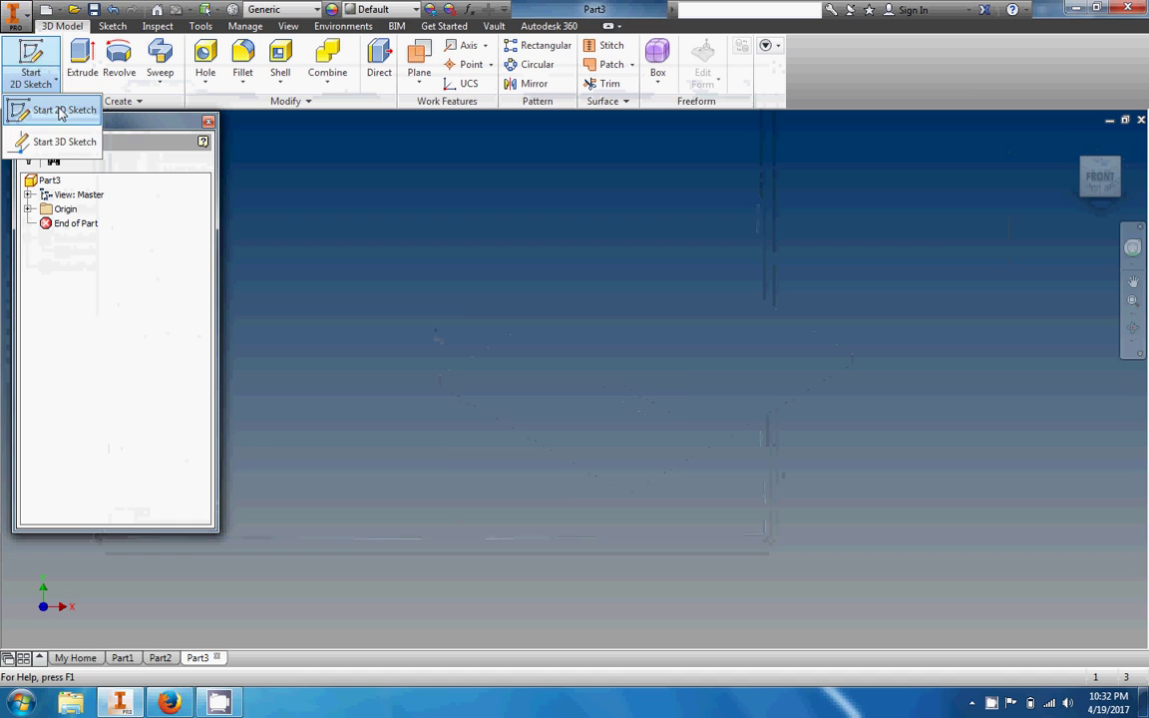
{"action": "left_click", "coordinate": [60, 112]}
{"action": "left_click", "coordinate": [619, 421]}
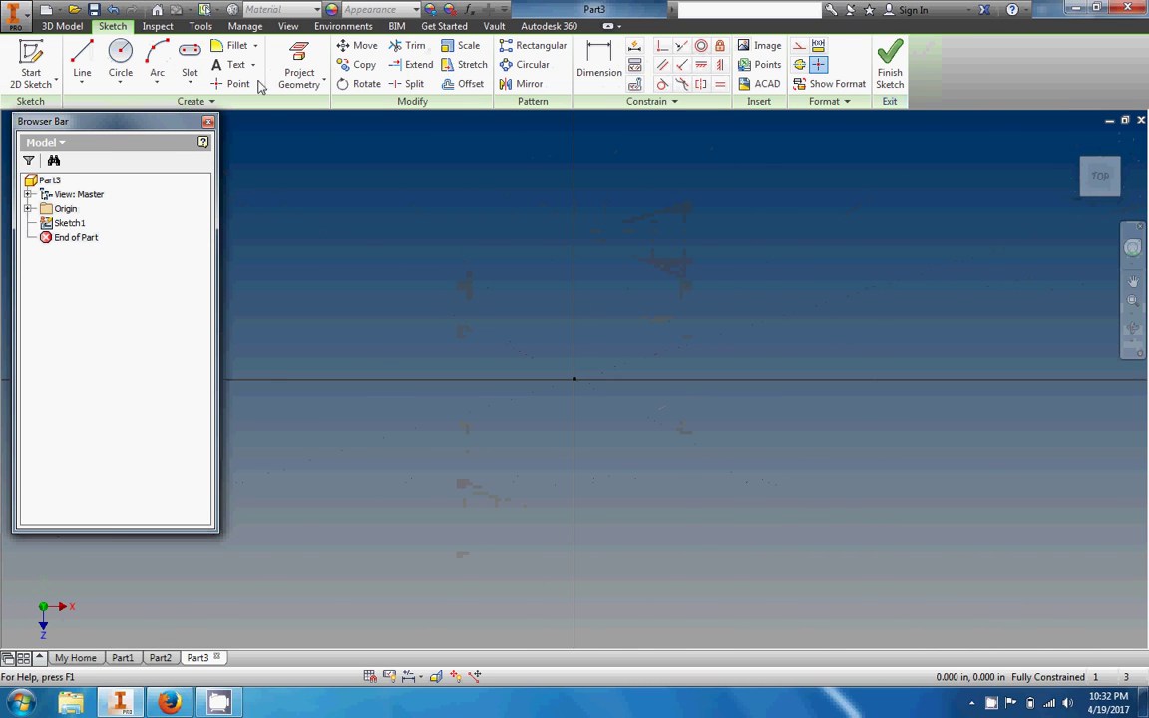
Step: Draw a two-point rectangle in the new sketch
{"action": "left_click", "coordinate": [190, 79]}
{"action": "left_click", "coordinate": [229, 110]}
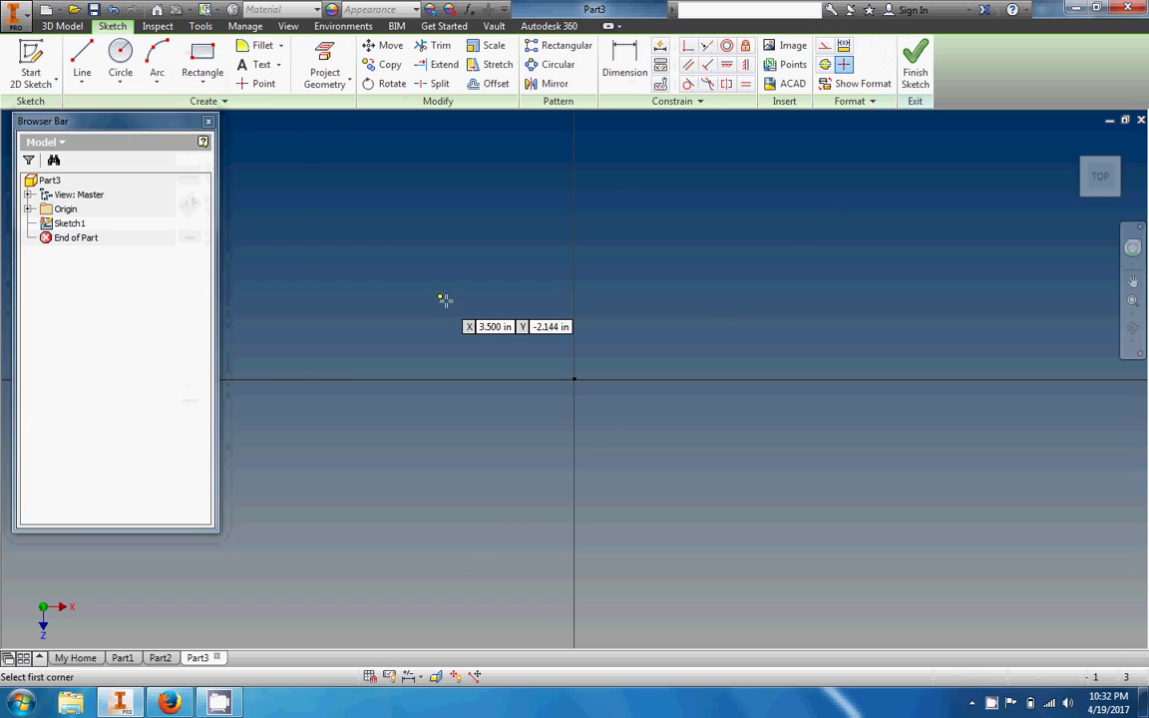
{"action": "left_click", "coordinate": [378, 216]}
{"action": "left_click", "coordinate": [774, 495]}
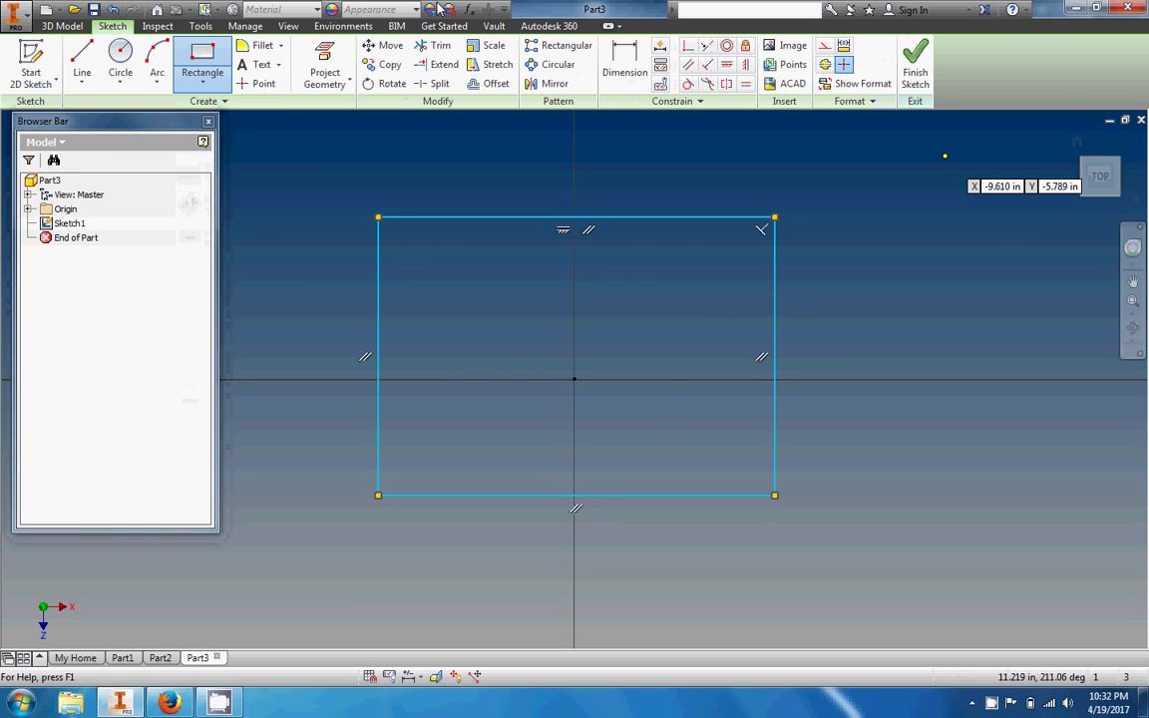
Step: Dimension the rectangle's height to 3 in and add a width dimension below it
{"action": "left_click", "coordinate": [624, 65]}
{"action": "left_click", "coordinate": [776, 459]}
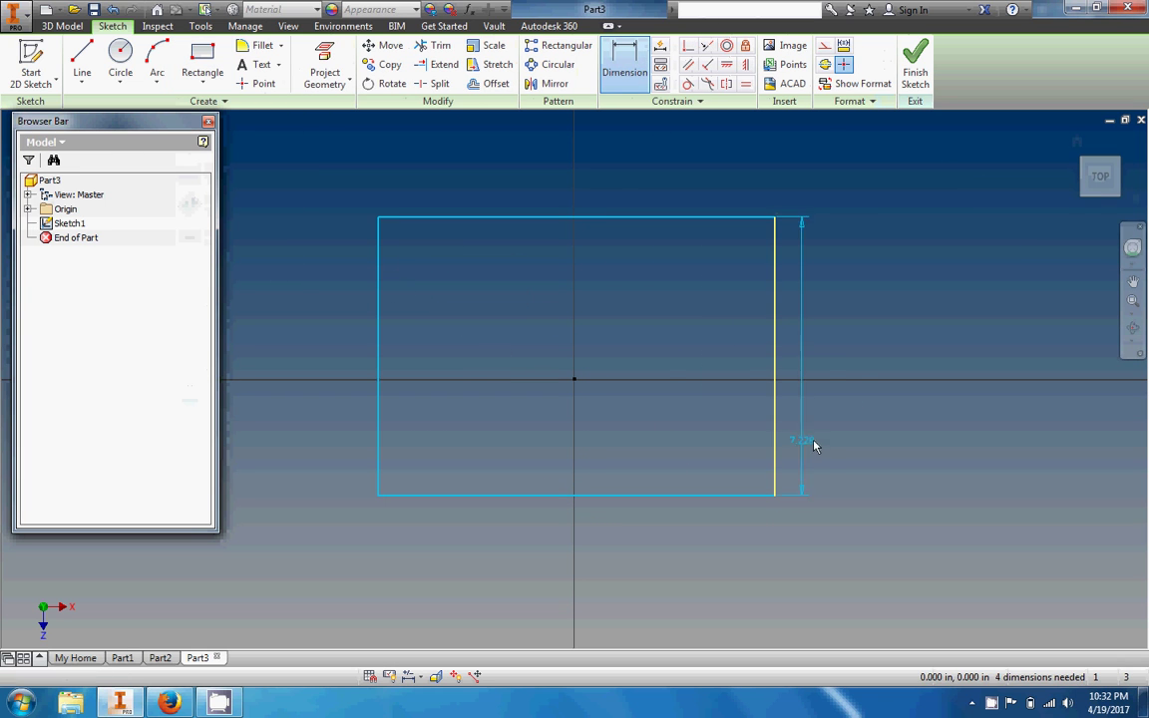
{"action": "left_click", "coordinate": [861, 335]}
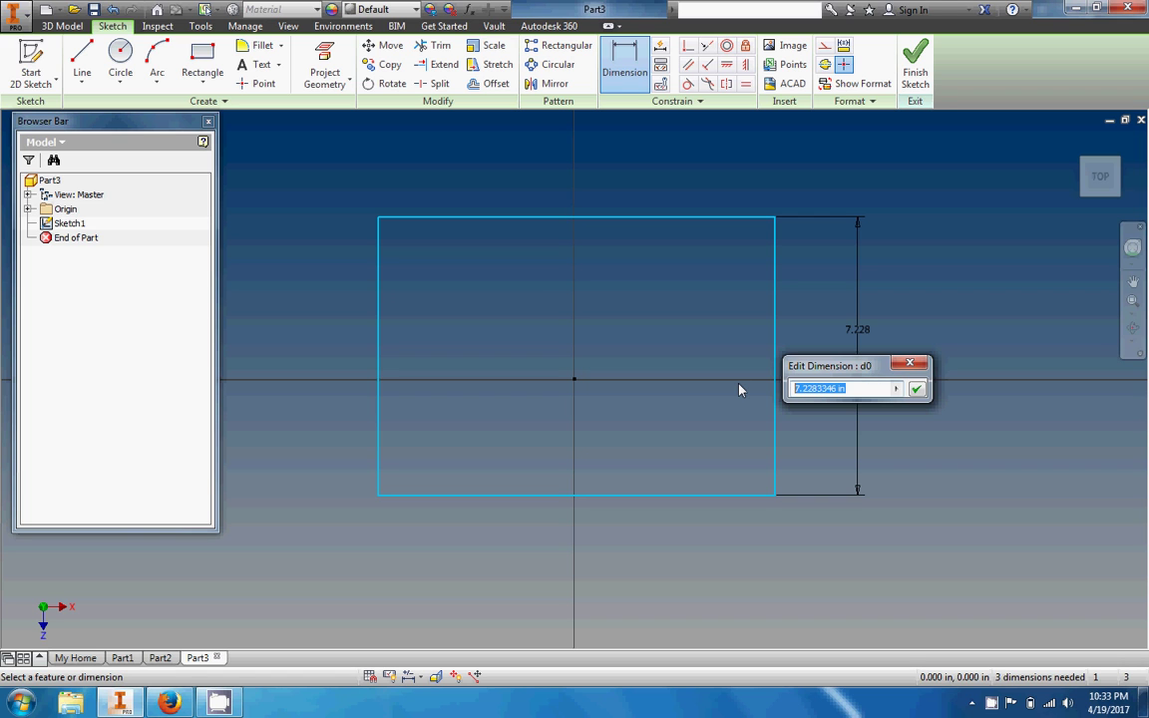
{"action": "type", "text": "3"}
{"action": "key", "text": "Return"}
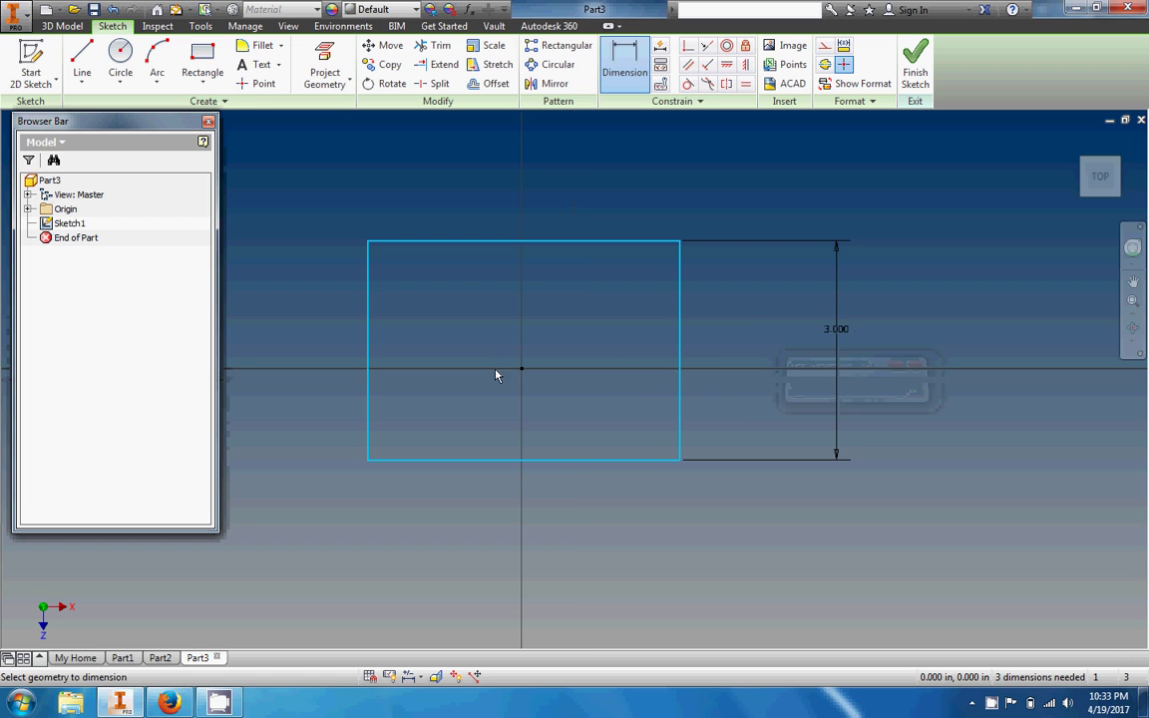
{"action": "left_click", "coordinate": [583, 461]}
{"action": "left_click", "coordinate": [539, 519]}
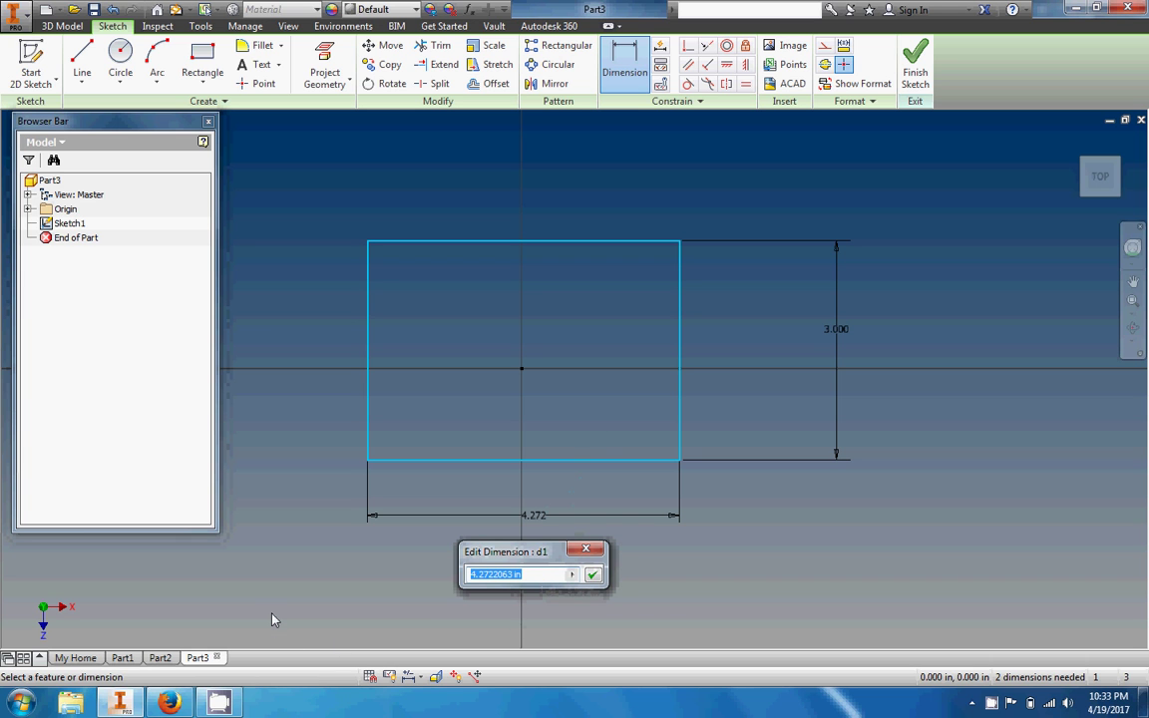
{"action": "left_click", "coordinate": [170, 701]}
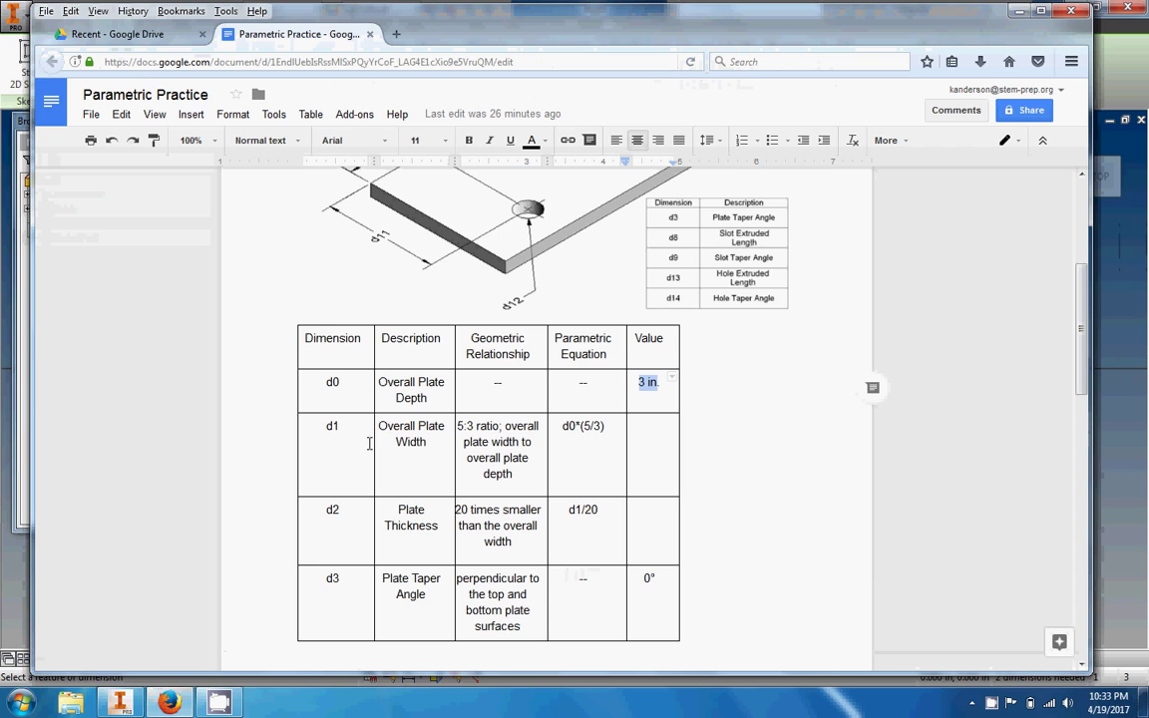
Step: Add a semicolon after 'ratio' in the d1 relationship text and select parts of its wording
{"action": "left_click", "coordinate": [501, 427]}
{"action": "type", "text": ";"}
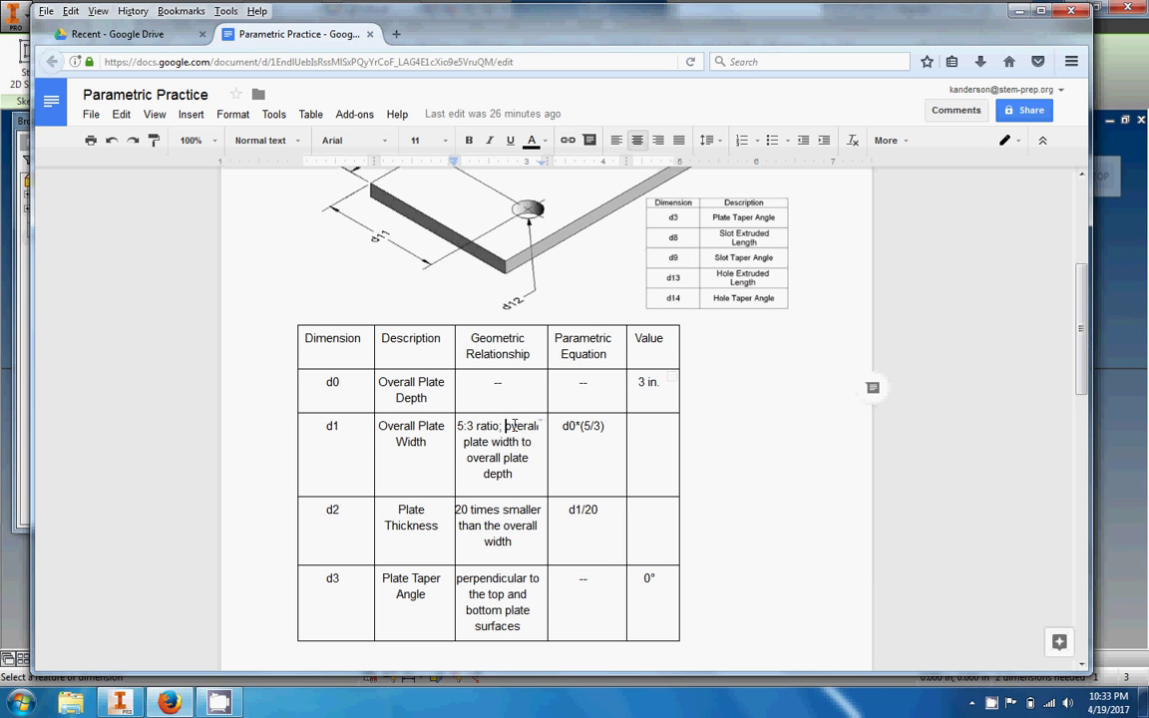
{"action": "double_click", "coordinate": [521, 426]}
{"action": "double_click", "coordinate": [477, 442]}
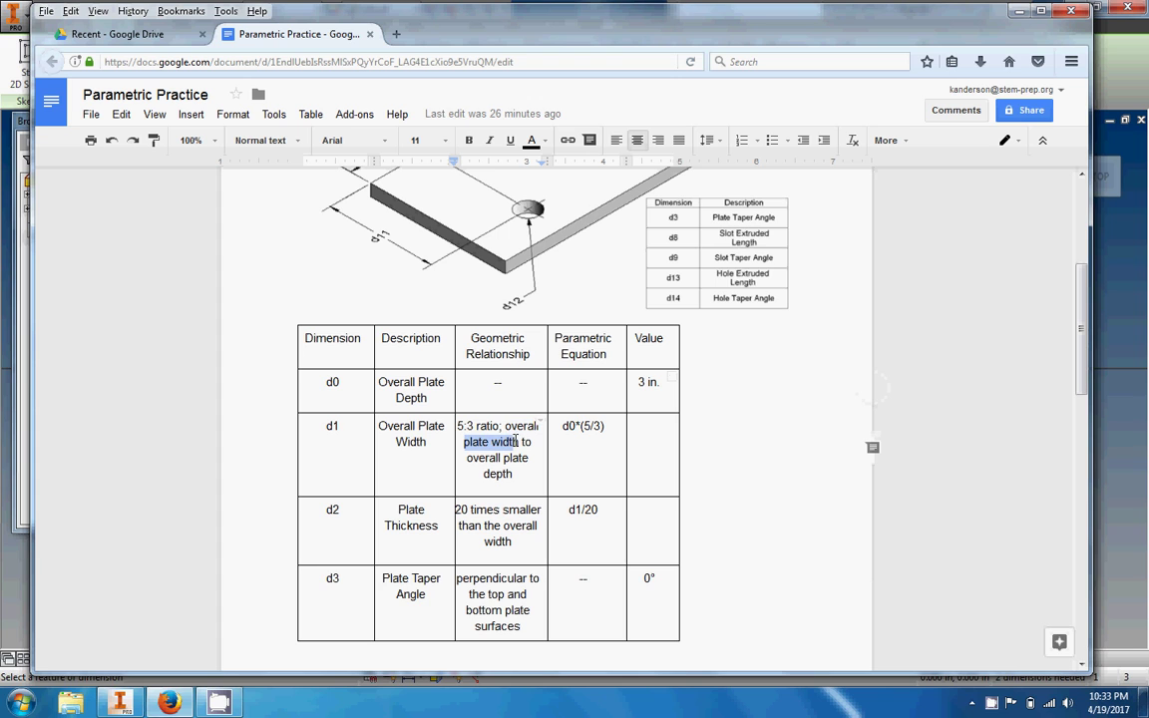
{"action": "left_click_drag", "start_coordinate": [480, 458], "coordinate": [506, 459]}
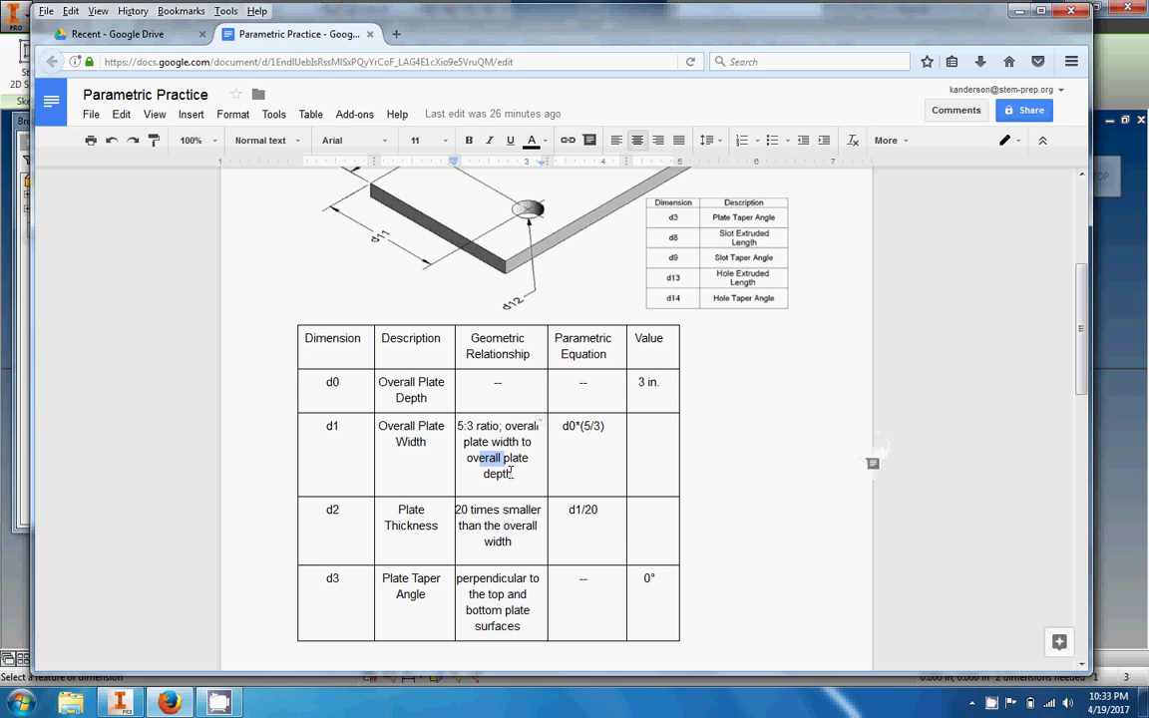
{"action": "left_click", "coordinate": [504, 474]}
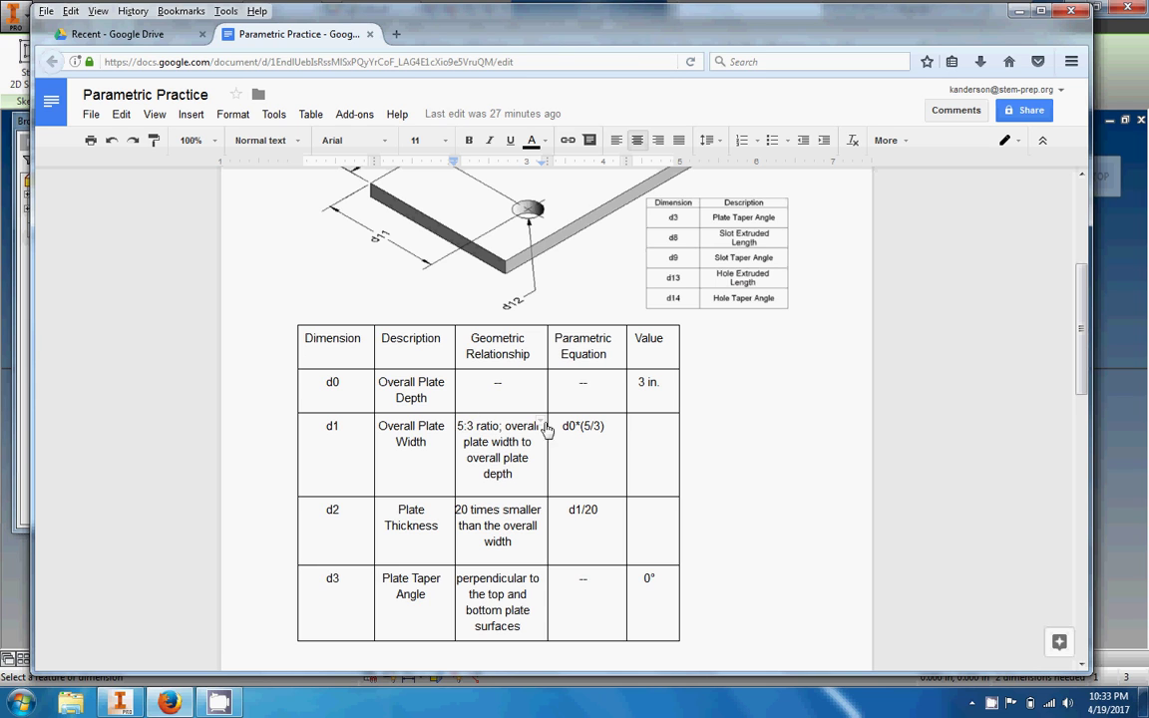
Step: Enter 3*(5/3)= with 5 on the next line in the d1 Value cell
{"action": "left_click", "coordinate": [640, 384]}
{"action": "left_click", "coordinate": [662, 442]}
{"action": "type", "text": "5"}
{"action": "key", "text": "BackSpace"}
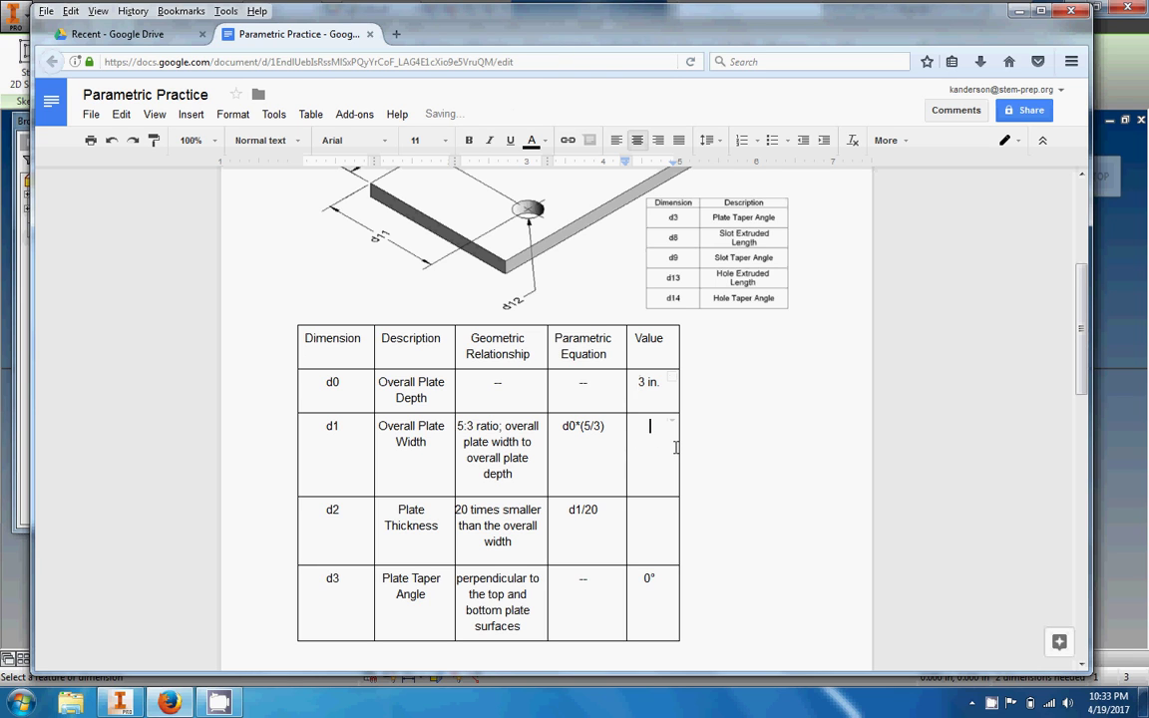
{"action": "type", "text": "3*(5/3)="}
{"action": "key", "text": "Return"}
{"action": "type", "text": "5"}
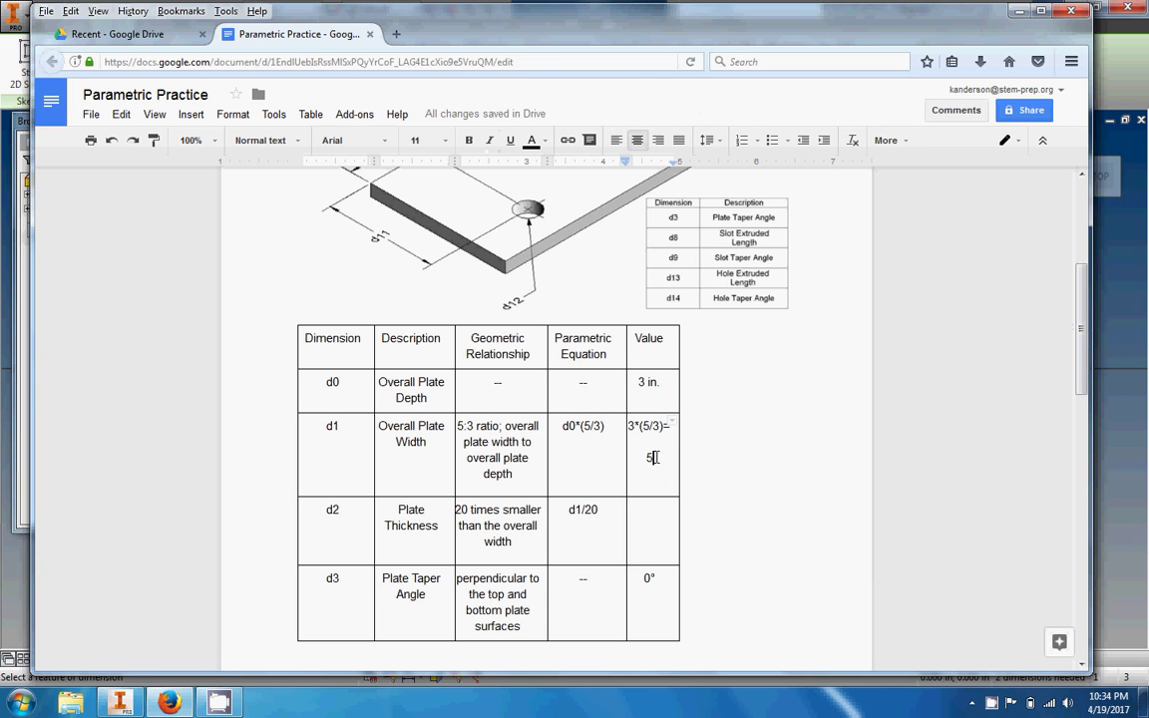
Step: Select the d1 equation d0*(5/3) for copying
{"action": "left_click_drag", "start_coordinate": [562, 425], "coordinate": [607, 425]}
{"action": "key", "text": "ctrl+c"}
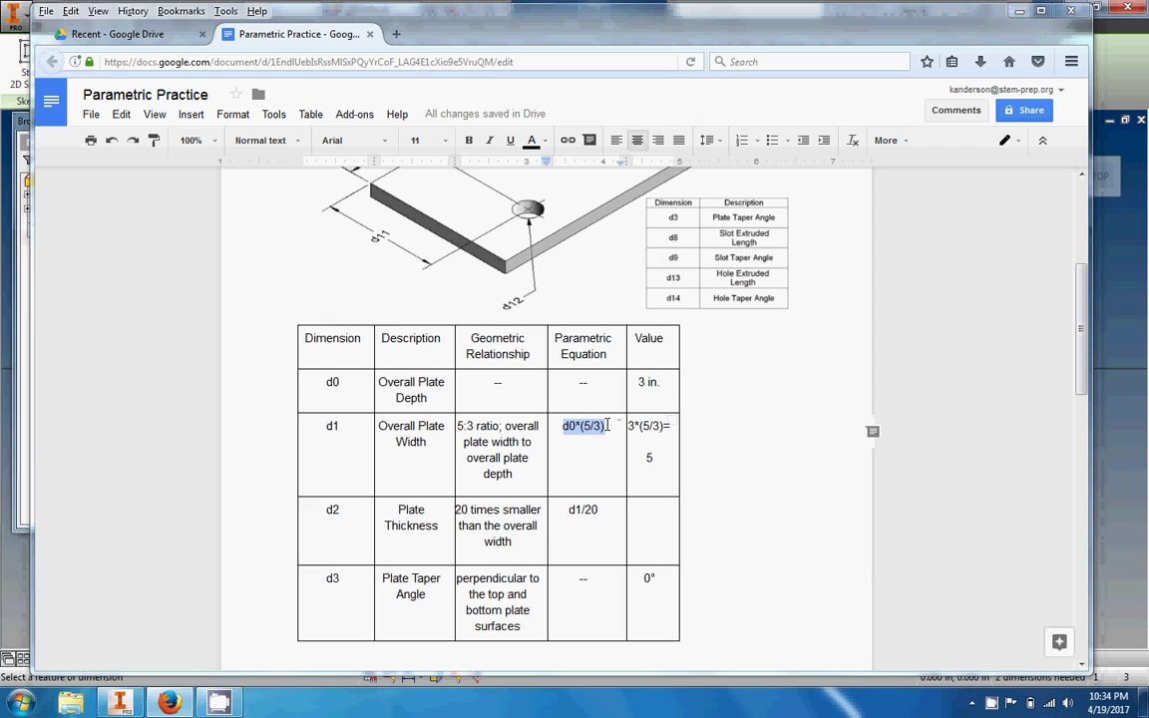
{"action": "key", "text": "super"}
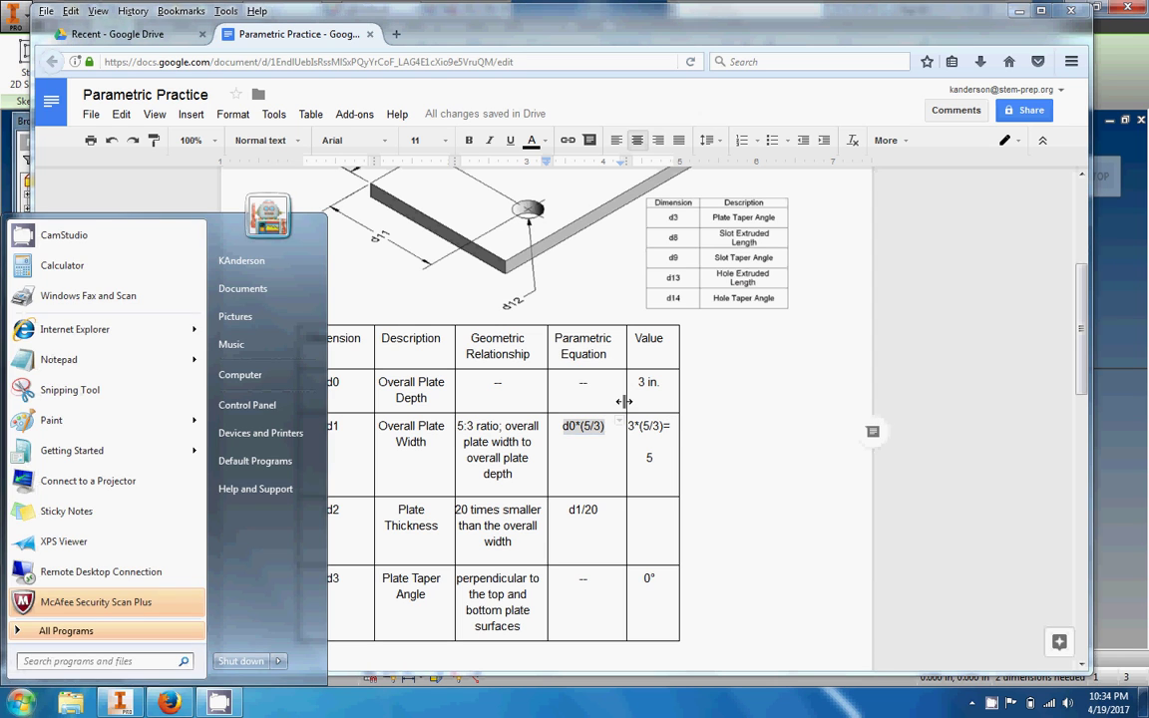
{"action": "left_click", "coordinate": [611, 426]}
{"action": "left_click_drag", "start_coordinate": [610, 426], "coordinate": [574, 426]}
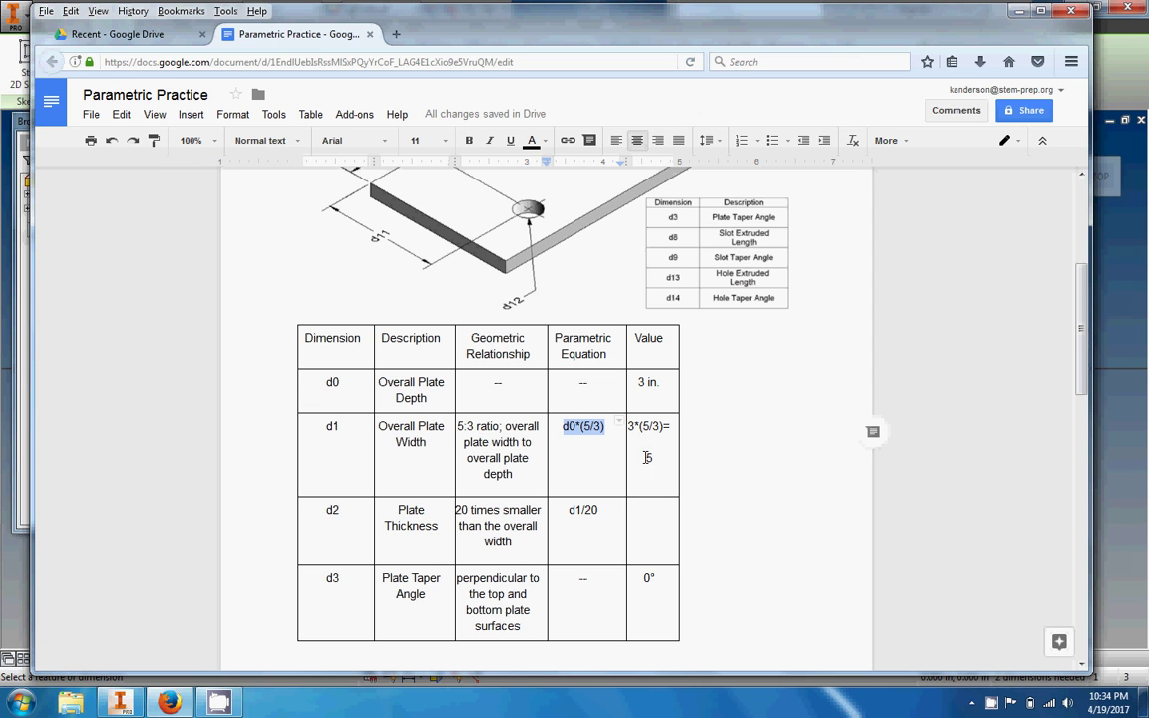
Step: Set the rectangle's width to the pasted equation d0*(5/3), giving 5 in
{"action": "key", "text": "alt+Tab"}
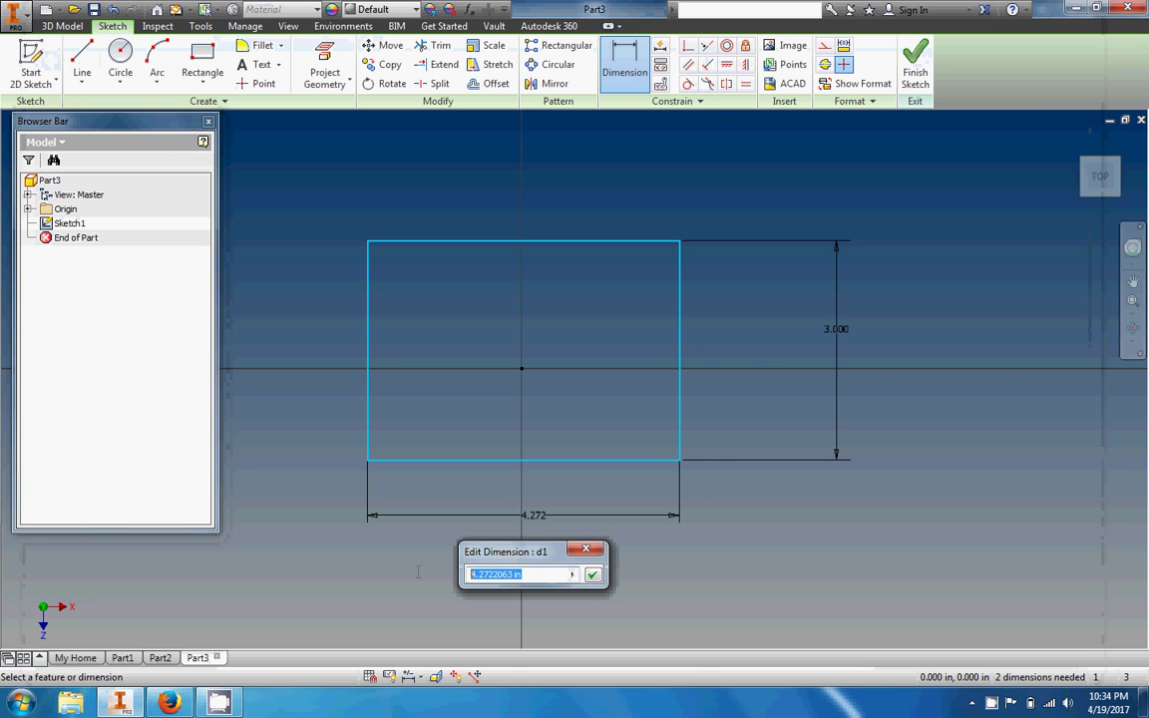
{"action": "key", "text": "ctrl+v"}
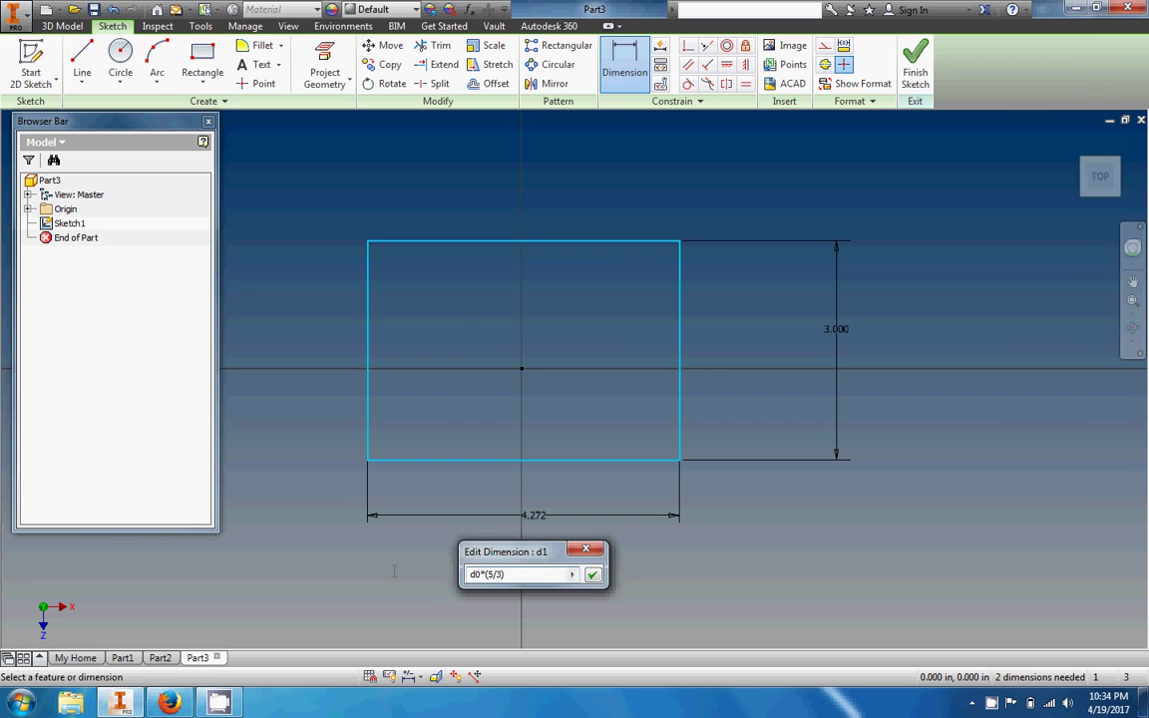
{"action": "key", "text": "Return"}
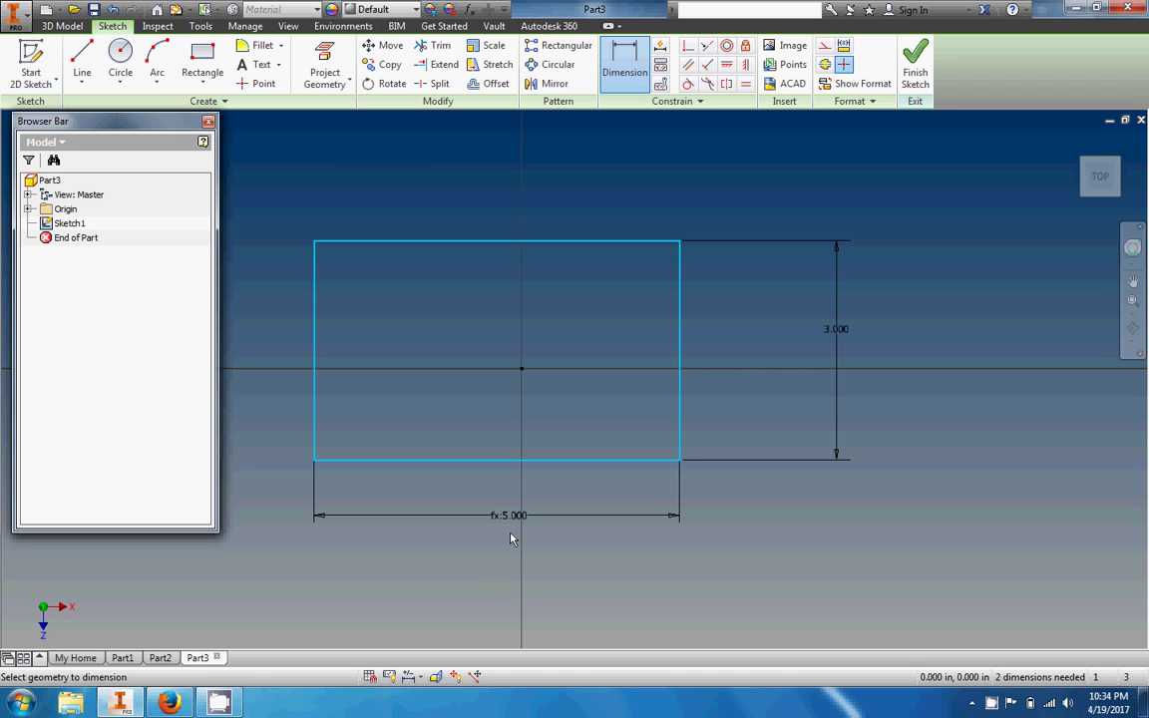
Step: Finish the sketch and start an Extrude, selecting its distance field
{"action": "left_click", "coordinate": [915, 65]}
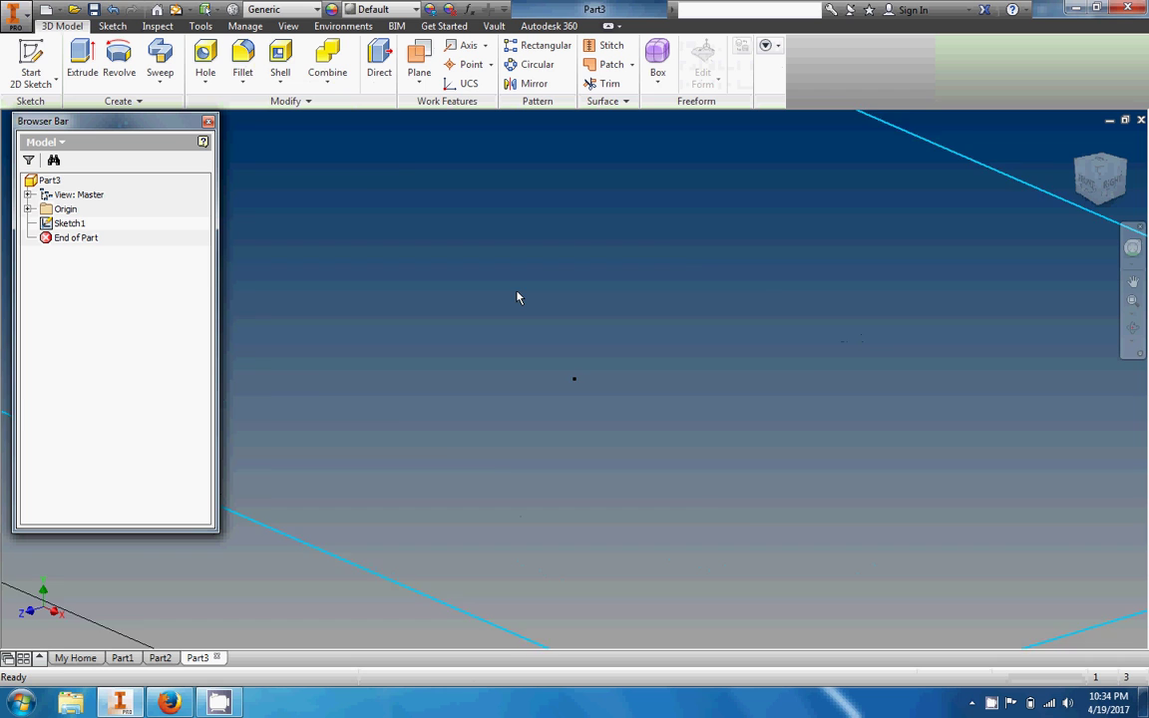
{"action": "left_click", "coordinate": [83, 60]}
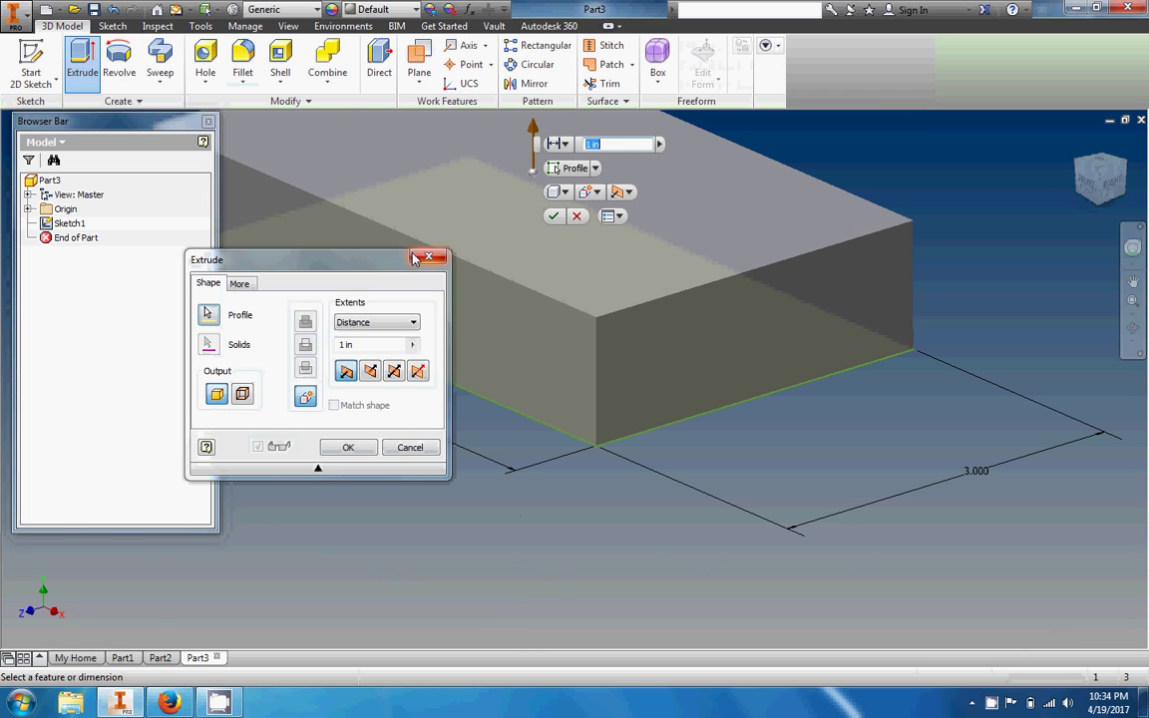
{"action": "left_click", "coordinate": [371, 343]}
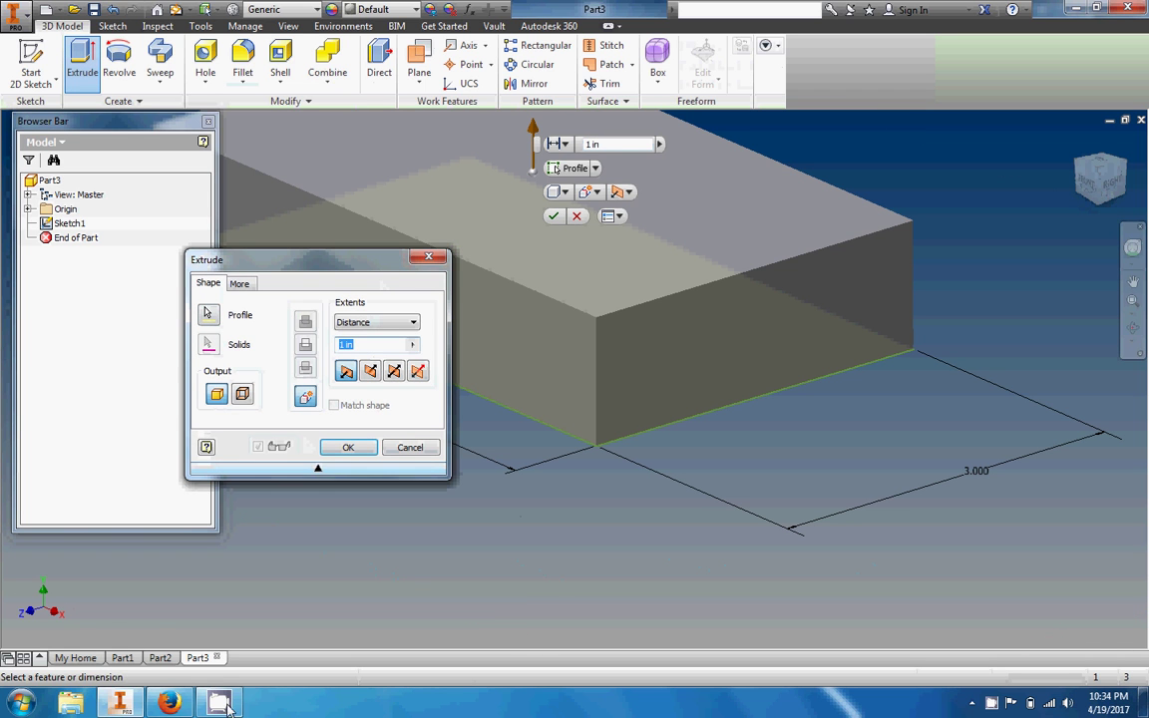
{"action": "left_click", "coordinate": [169, 704]}
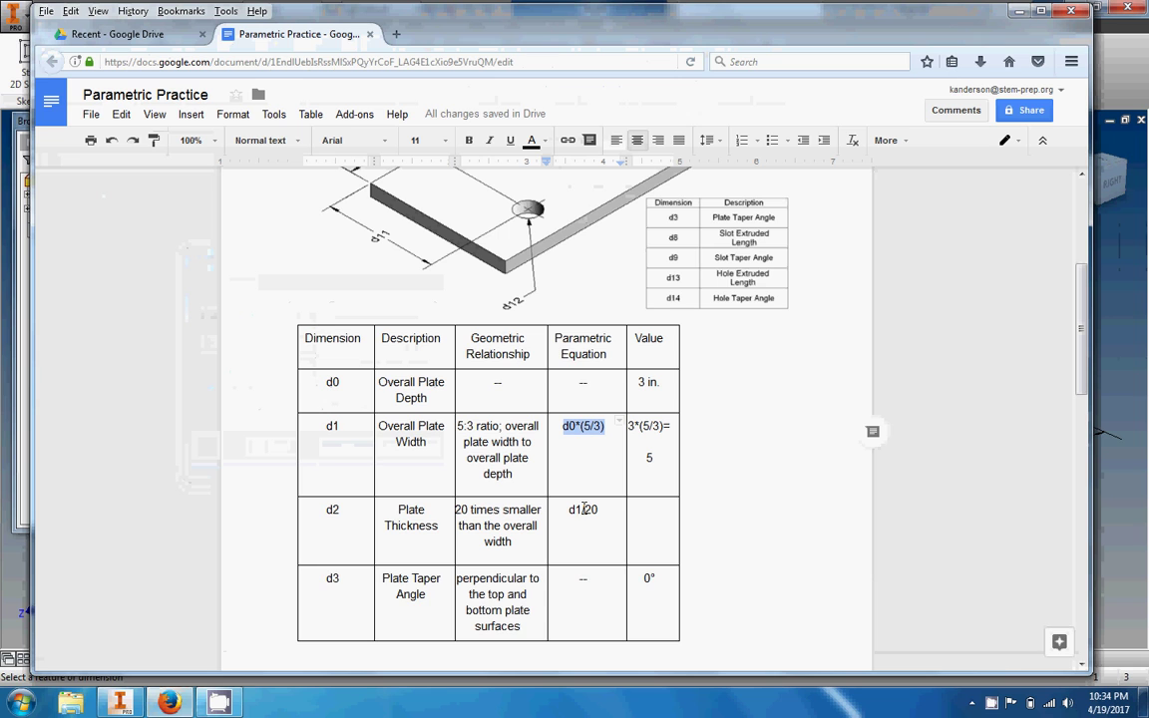
Step: Enter 5/20= with .25 on the next line in the d2 Value cell
{"action": "left_click", "coordinate": [651, 511]}
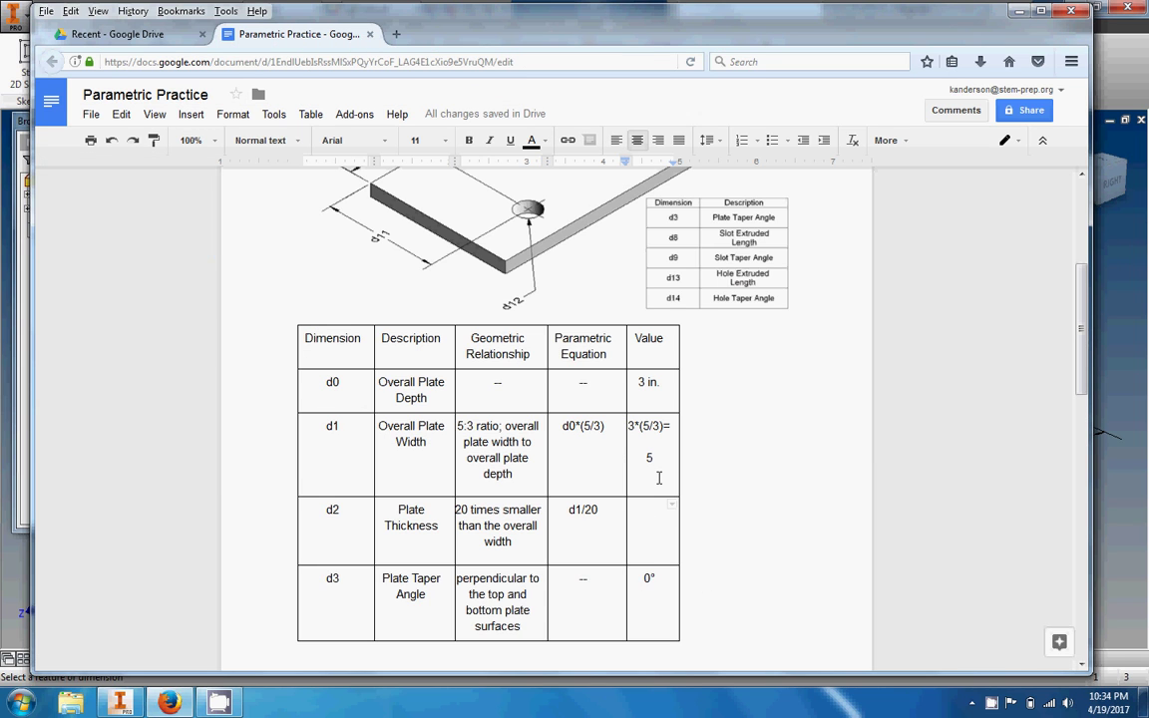
{"action": "type", "text": "5/20+"}
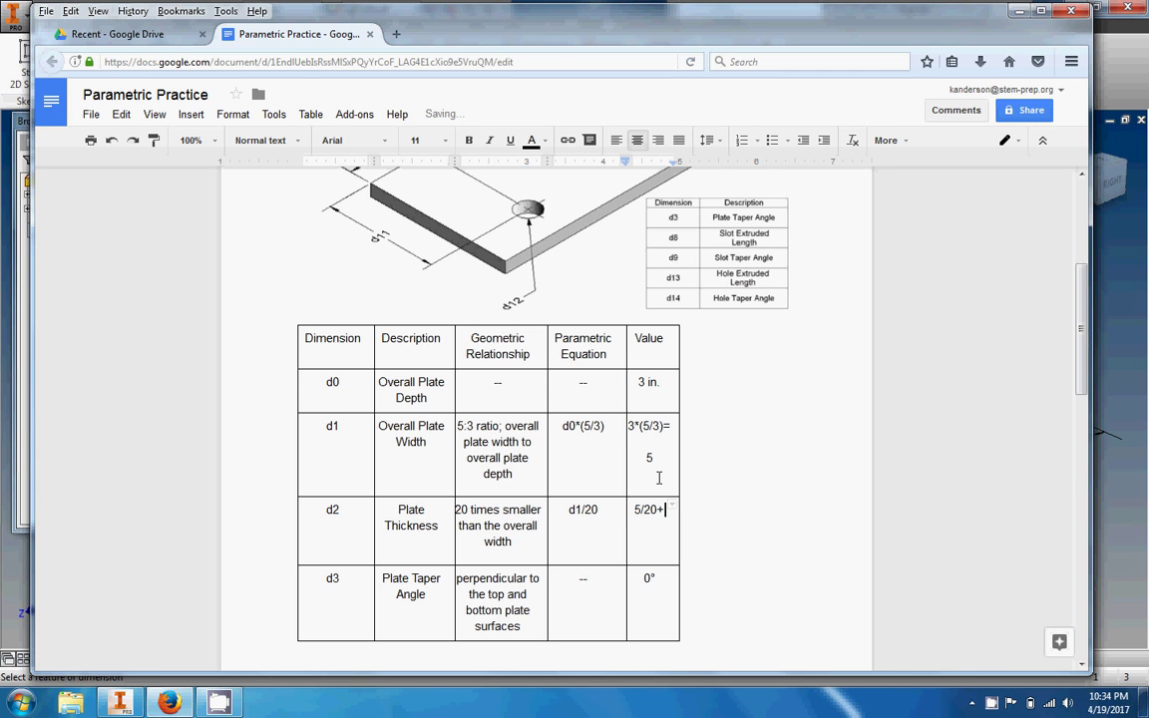
{"action": "key", "text": "BackSpace"}
{"action": "type", "text": "="}
{"action": "key", "text": "Return"}
{"action": "type", "text": "25"}
{"action": "key", "text": "alt+Tab"}
Step: Set the extrusion distance to d1/20 to create Extrusion1 as a thin plate
{"action": "left_click", "coordinate": [349, 344]}
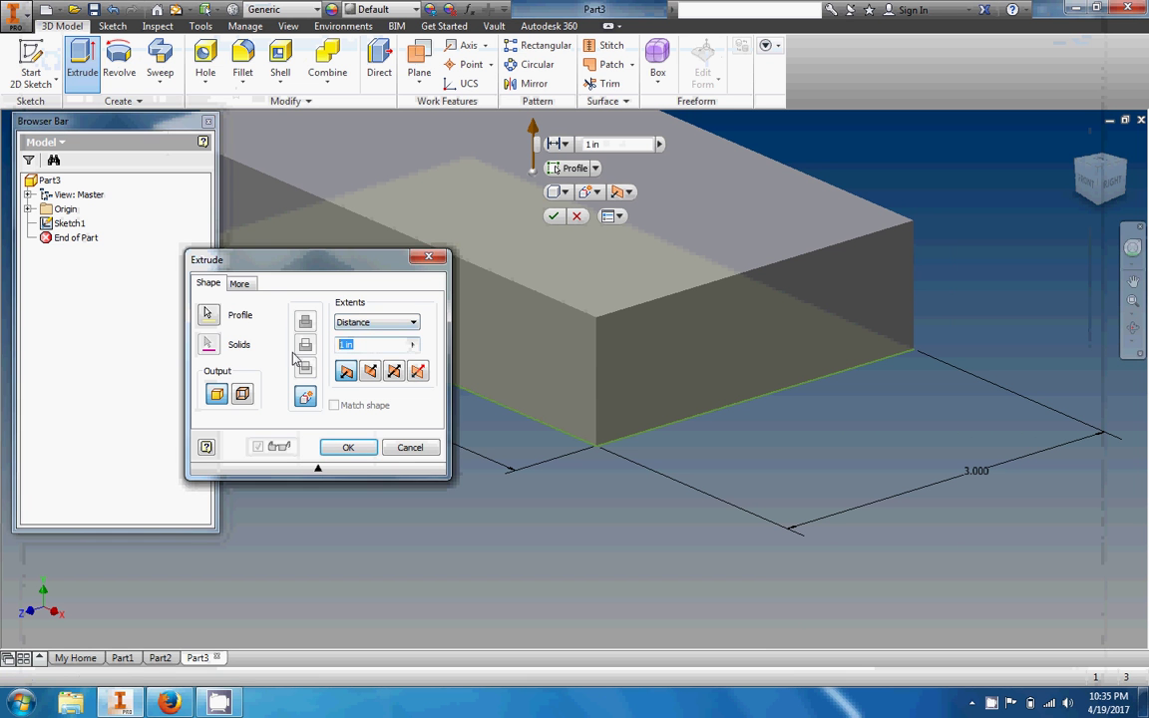
{"action": "type", "text": "d1/2"}
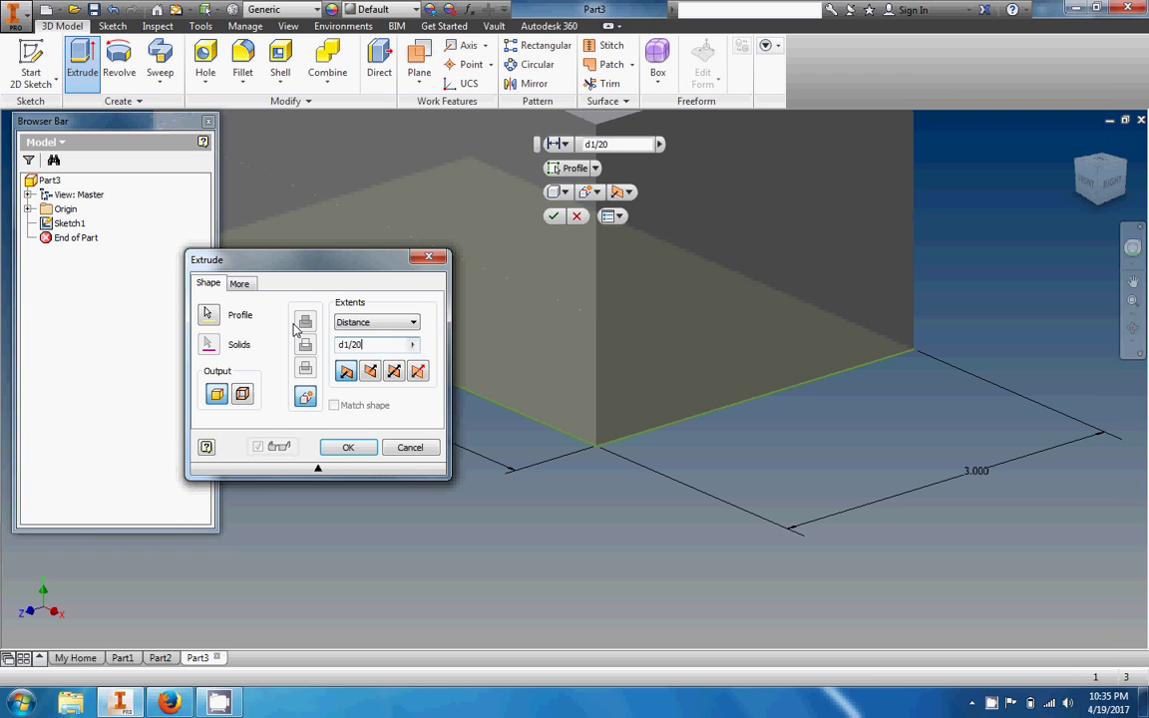
{"action": "type", "text": "0"}
{"action": "key", "text": "Return"}
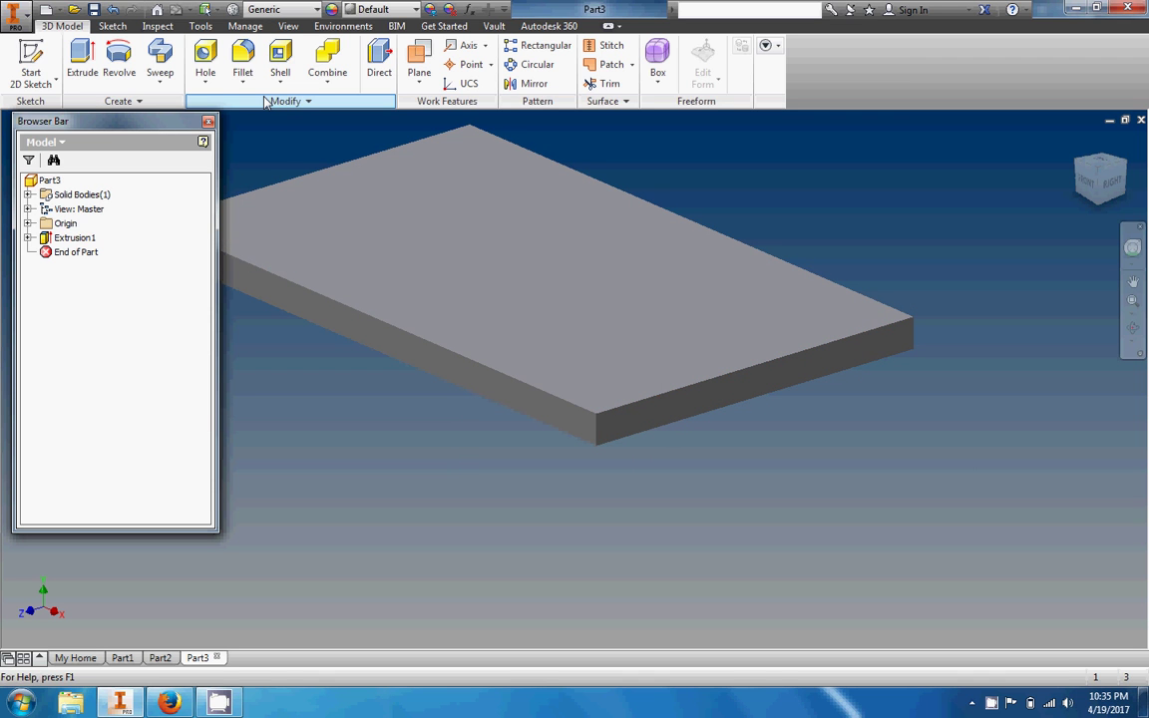
{"action": "left_click", "coordinate": [168, 704]}
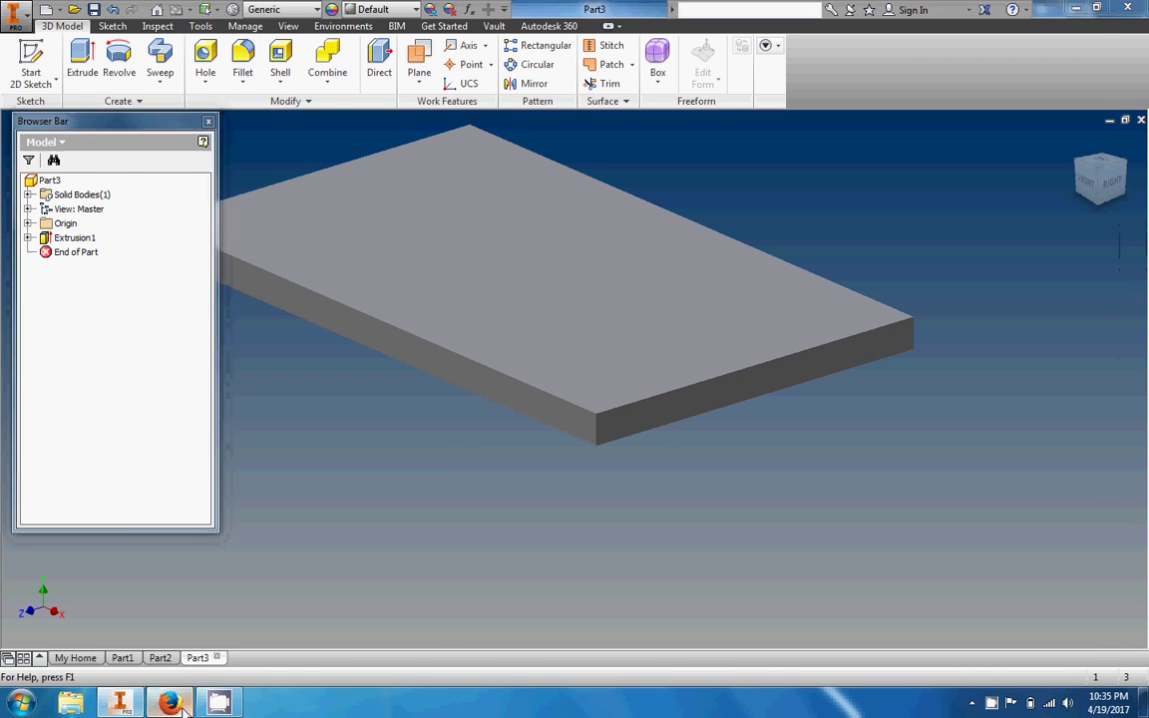
{"action": "scroll", "coordinate": [359, 554], "scroll_direction": "down", "scroll_amount": 1}
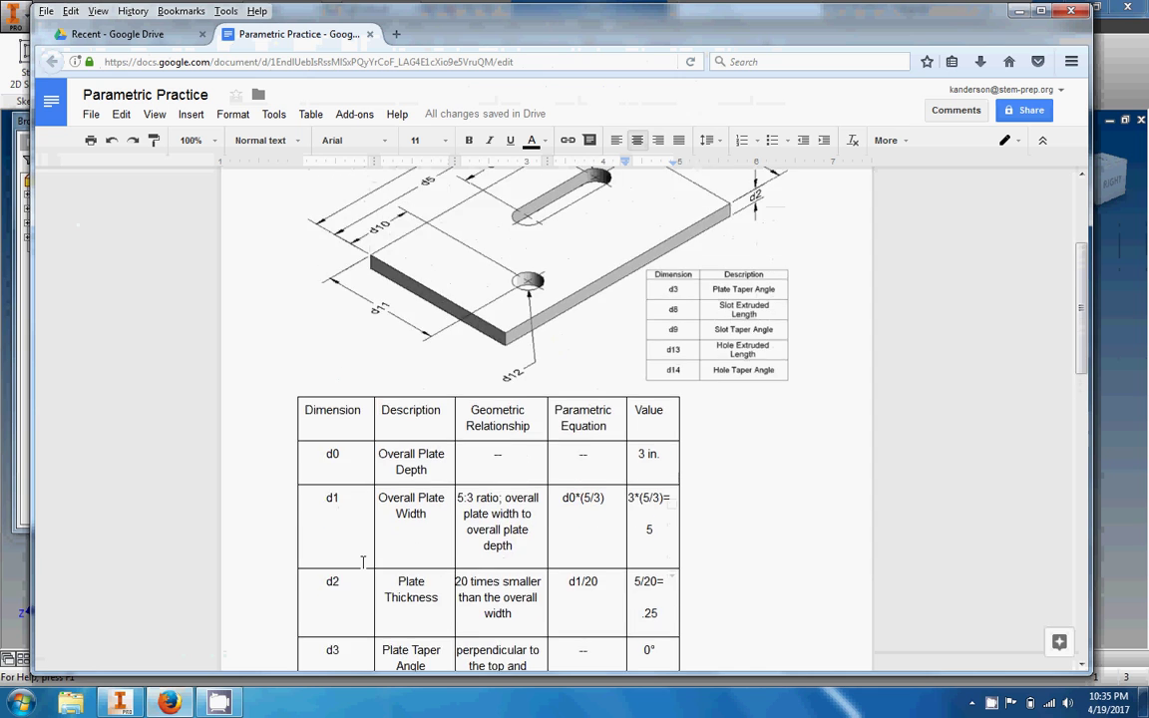
{"action": "double_click", "coordinate": [332, 506]}
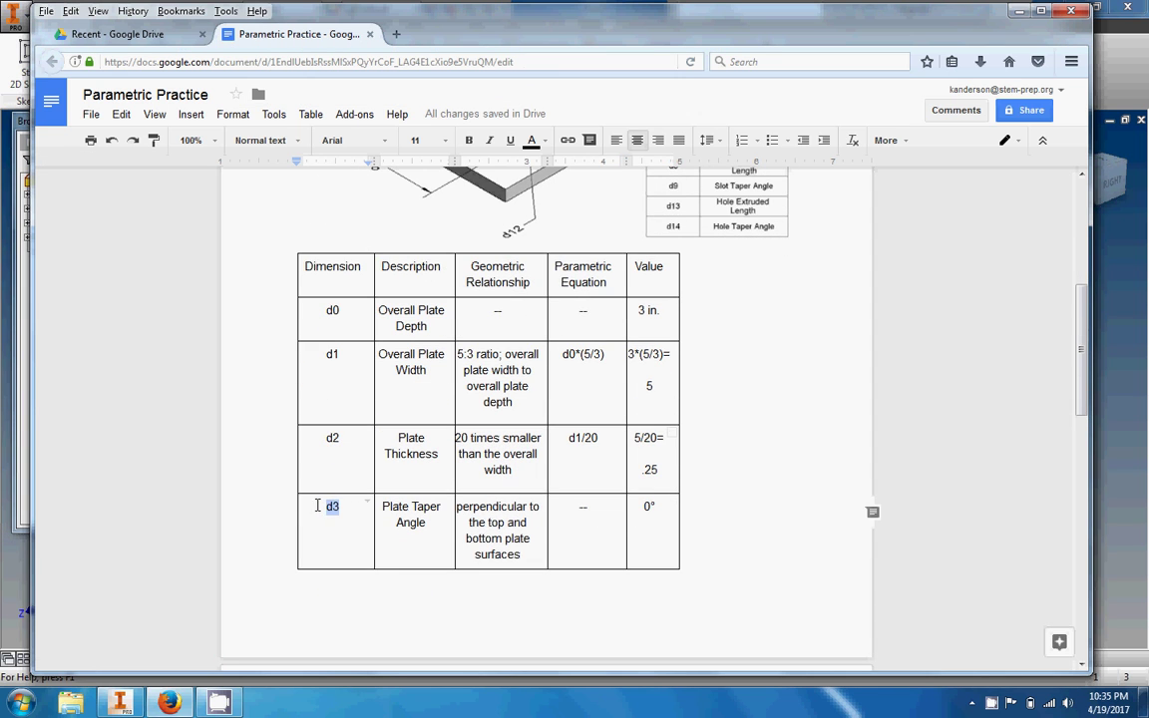
{"action": "left_click", "coordinate": [334, 509]}
{"action": "scroll", "coordinate": [435, 542], "scroll_direction": "down", "scroll_amount": 3}
{"action": "scroll", "coordinate": [435, 543], "scroll_direction": "up", "scroll_amount": 1}
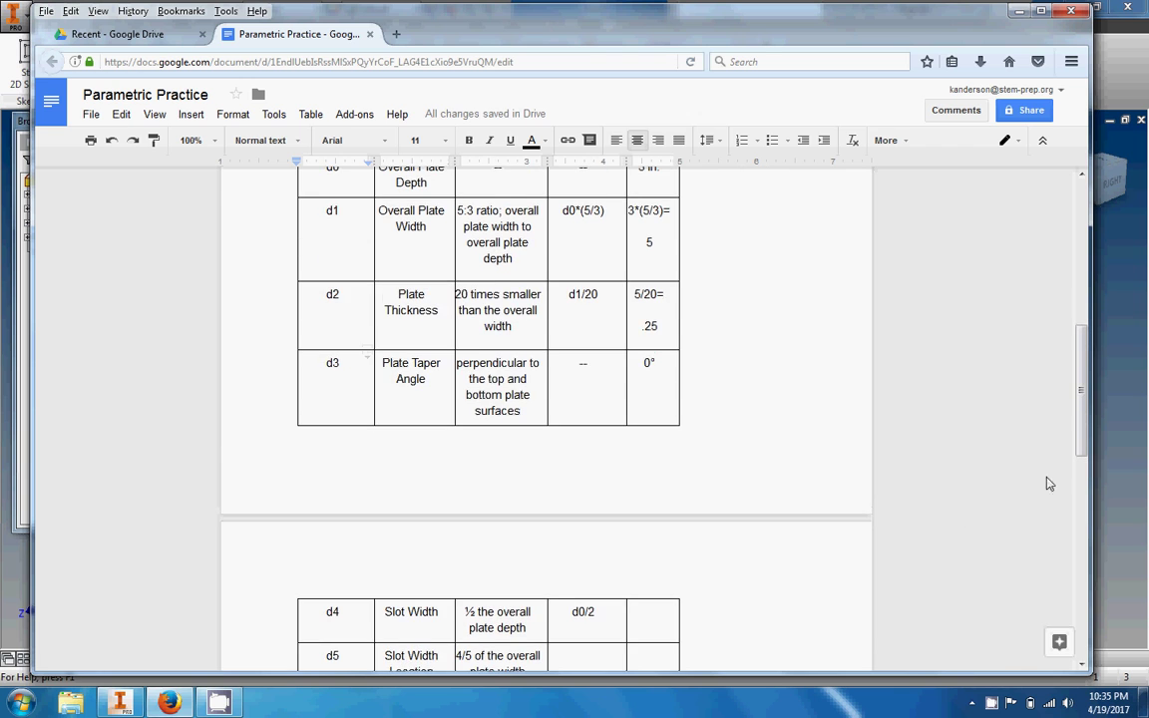
{"action": "left_click", "coordinate": [1127, 444]}
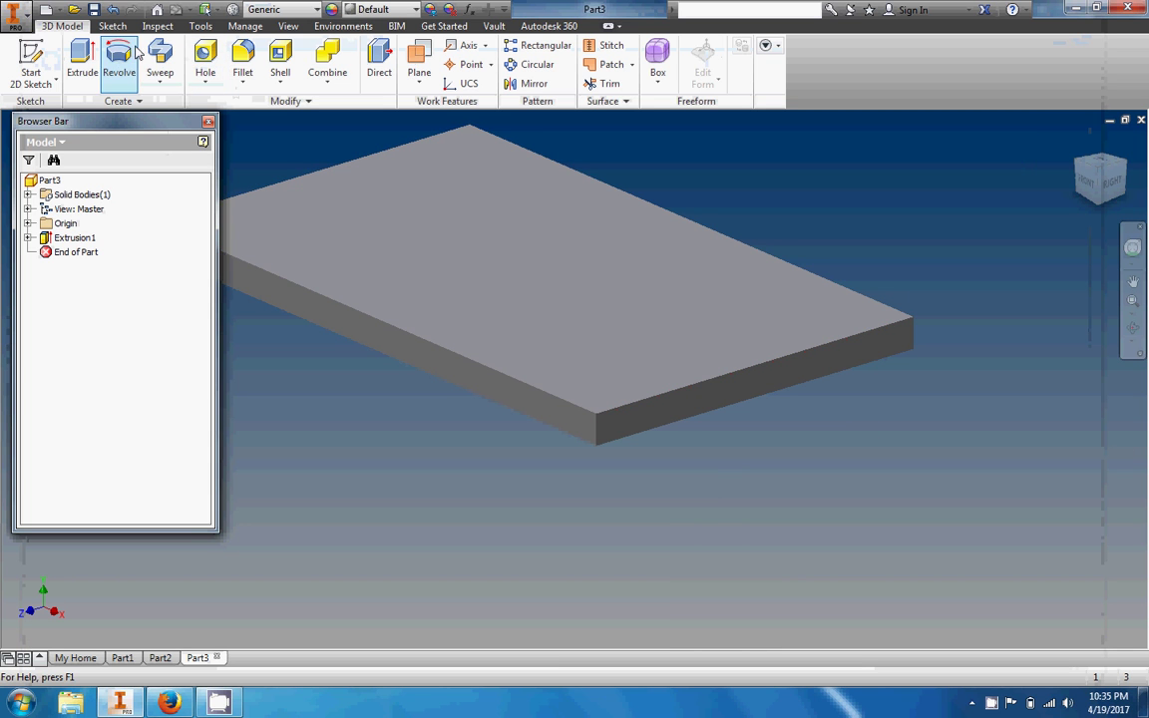
Step: Open the Parameters table from the Manage tab and review the rows down to d3
{"action": "left_click", "coordinate": [244, 26]}
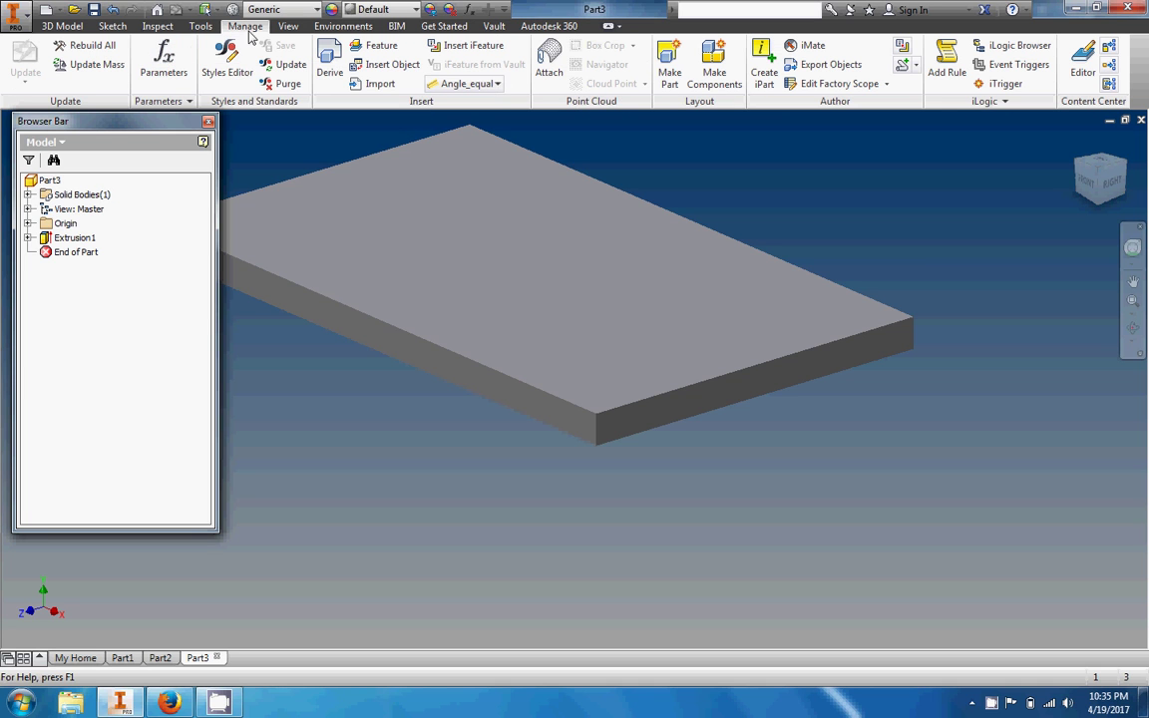
{"action": "double_click", "coordinate": [250, 32]}
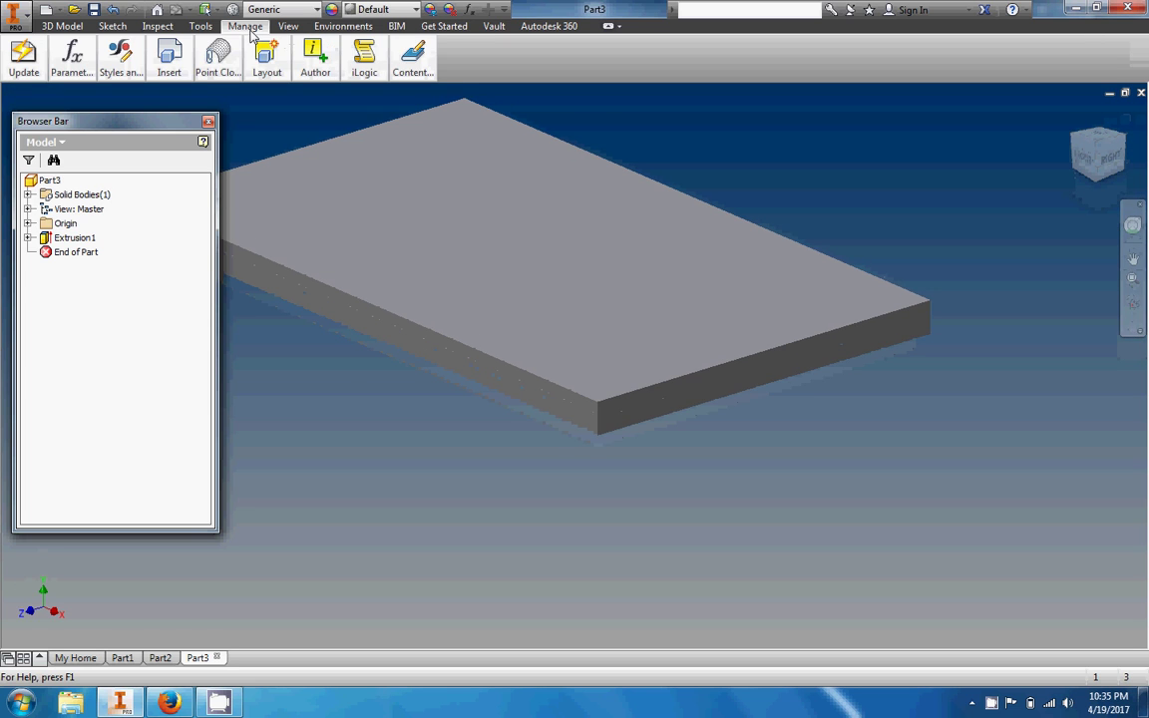
{"action": "double_click", "coordinate": [249, 30]}
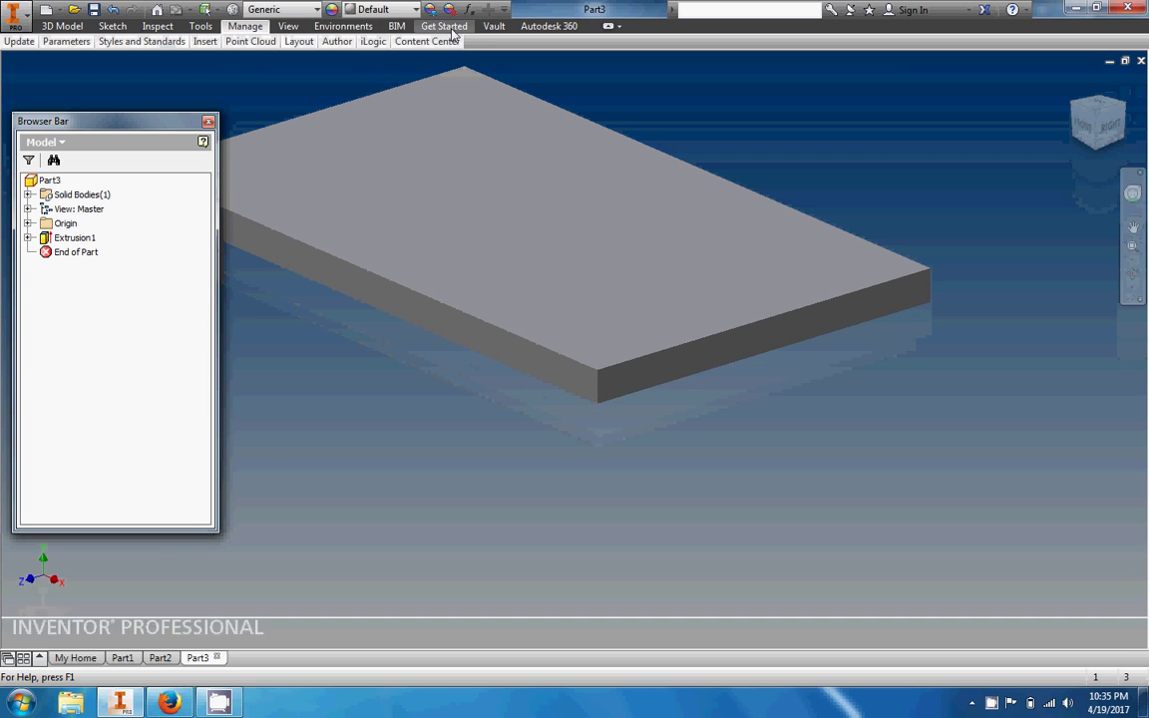
{"action": "left_click", "coordinate": [610, 27]}
{"action": "left_click", "coordinate": [609, 27]}
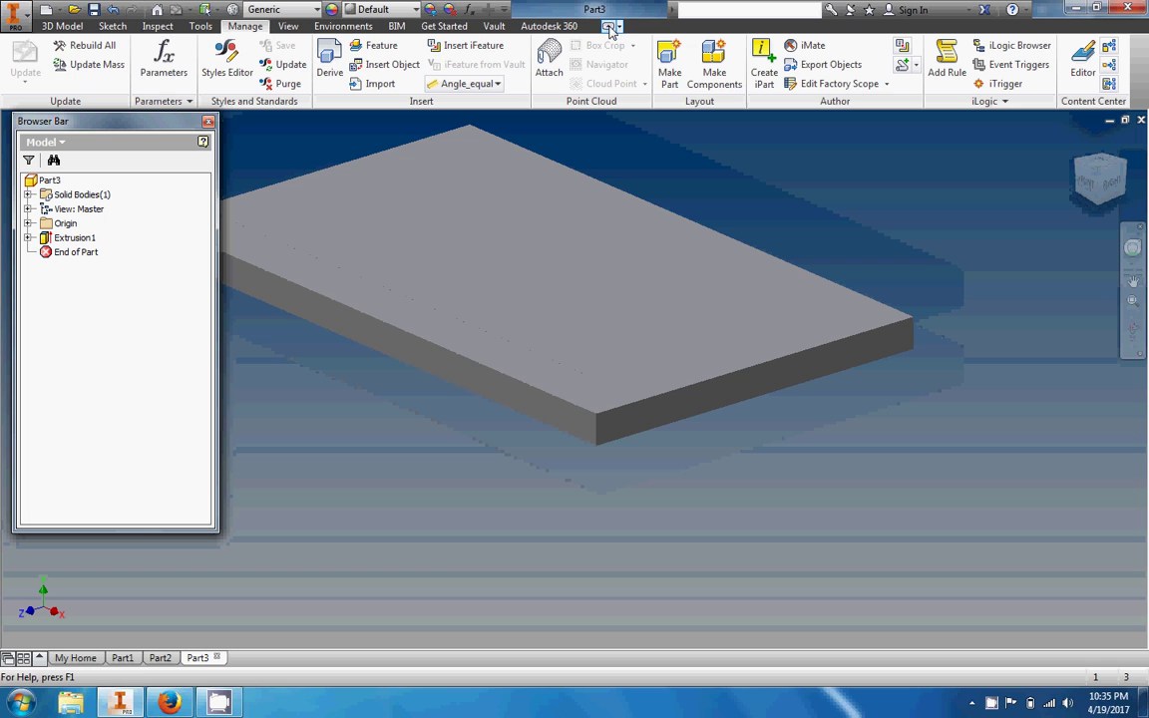
{"action": "left_click", "coordinate": [152, 54]}
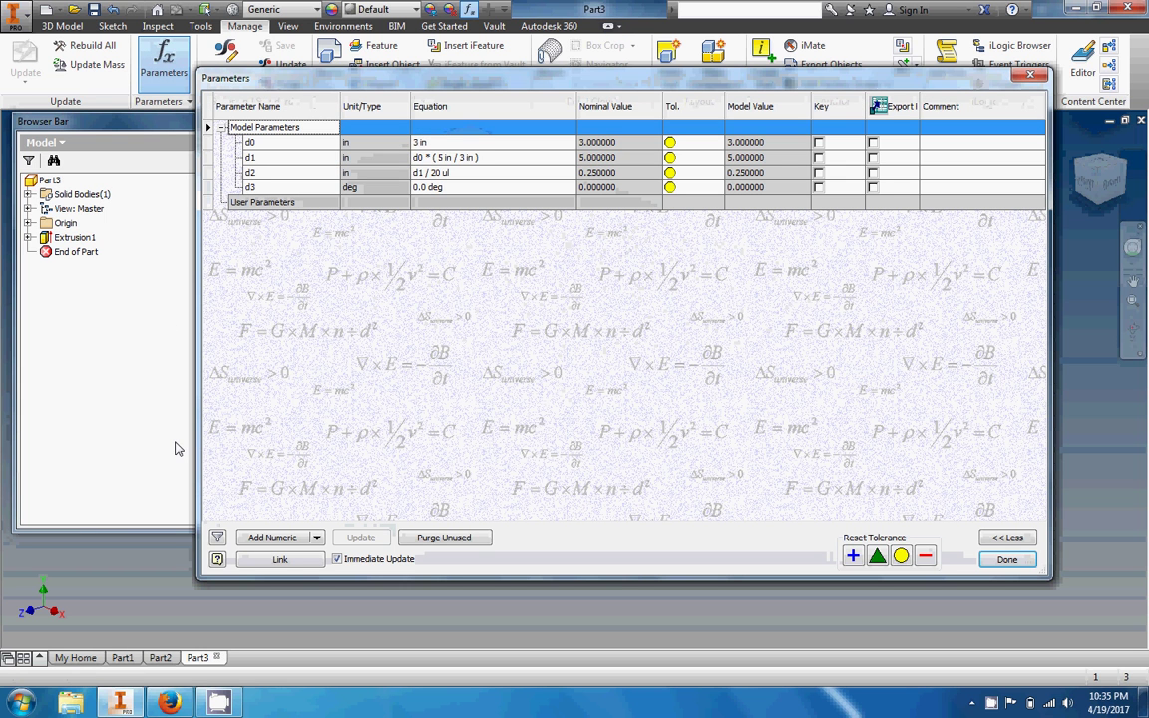
{"action": "key", "text": "Down"}
{"action": "key", "text": "Down"}
{"action": "key", "text": "Down"}
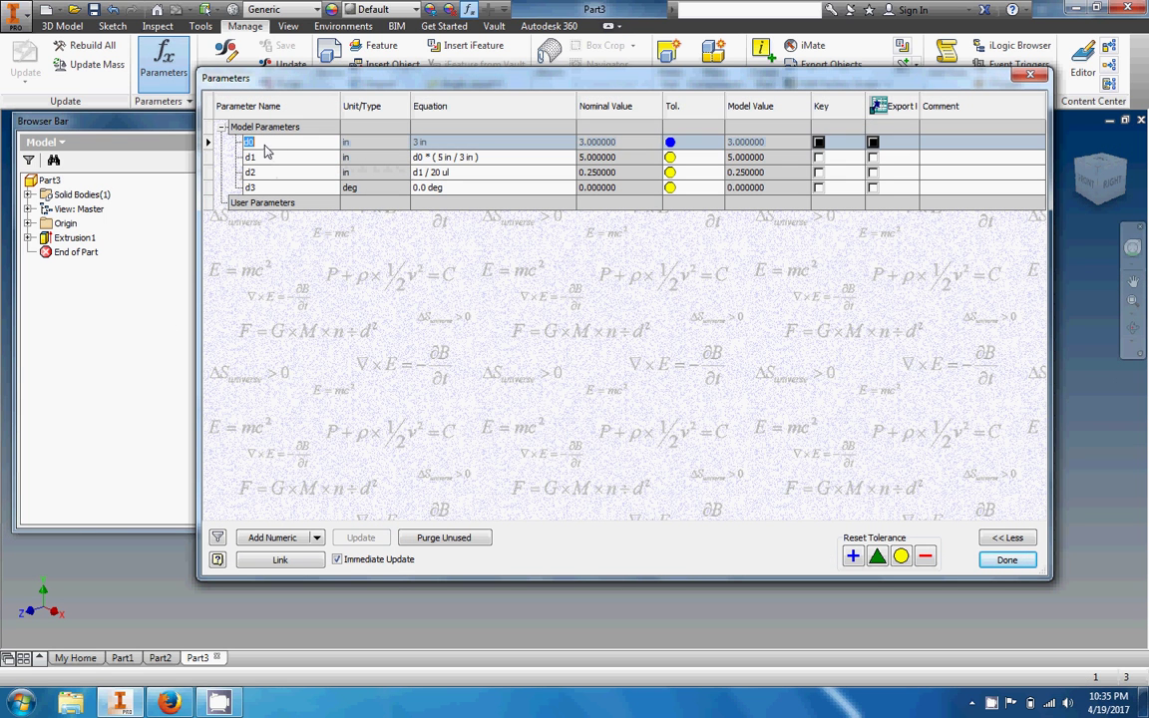
{"action": "key", "text": "Down"}
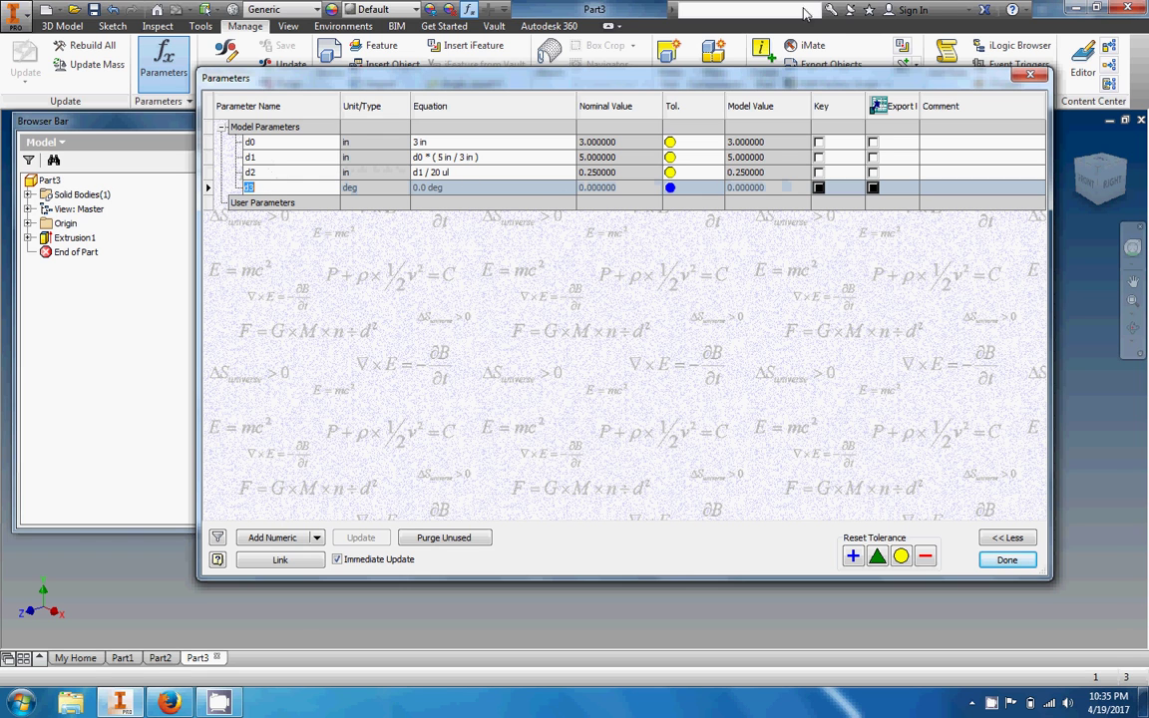
{"action": "left_click_drag", "start_coordinate": [776, 74], "coordinate": [623, 399]}
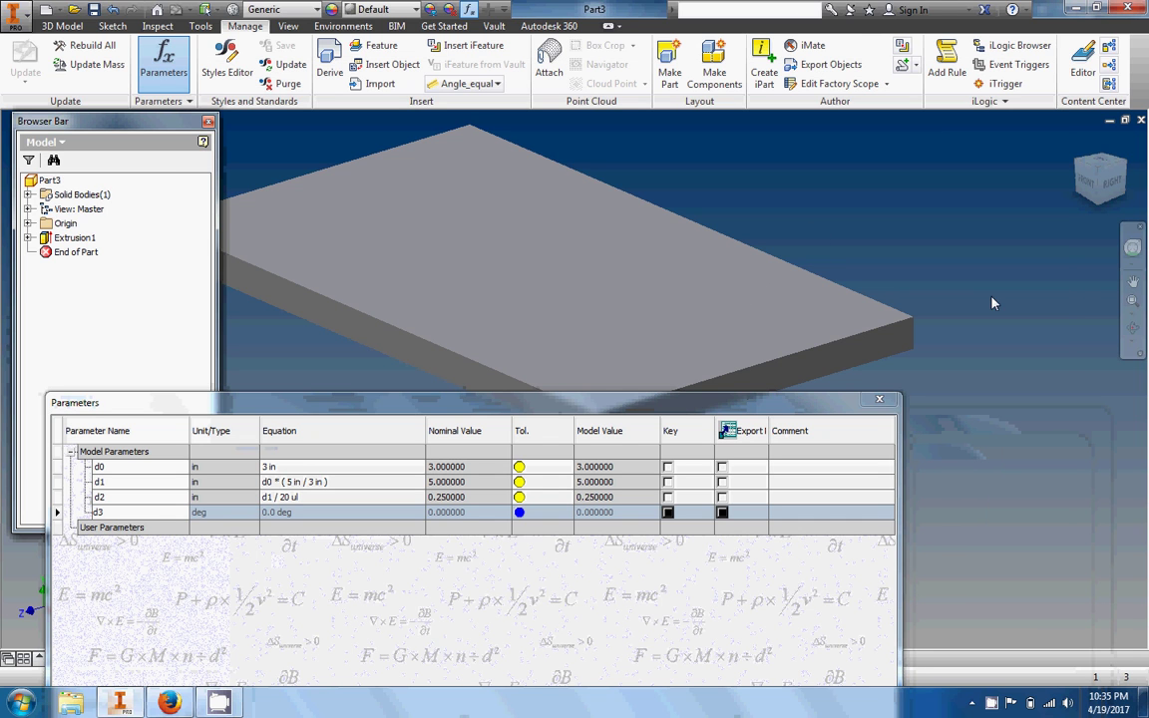
Step: Return to the 3D Model tools, cancel a stray extrusion, and select Extrusion1 in the browser
{"action": "left_click", "coordinate": [60, 26]}
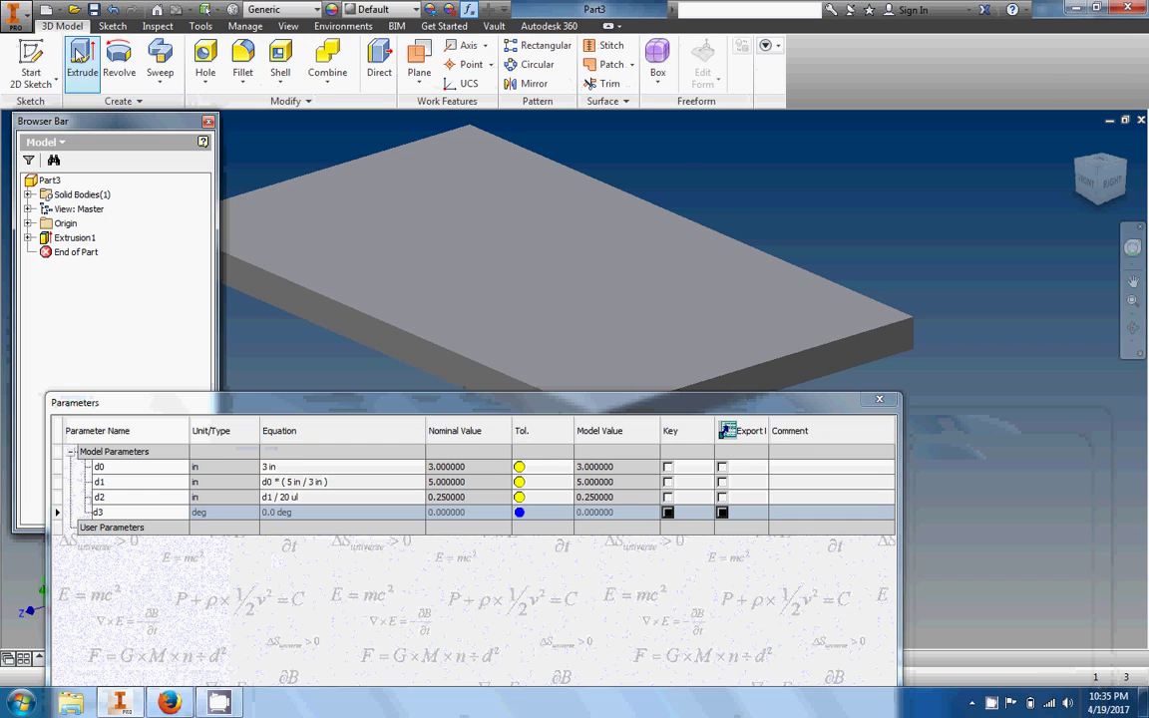
{"action": "left_click", "coordinate": [79, 54]}
{"action": "left_click", "coordinate": [578, 436]}
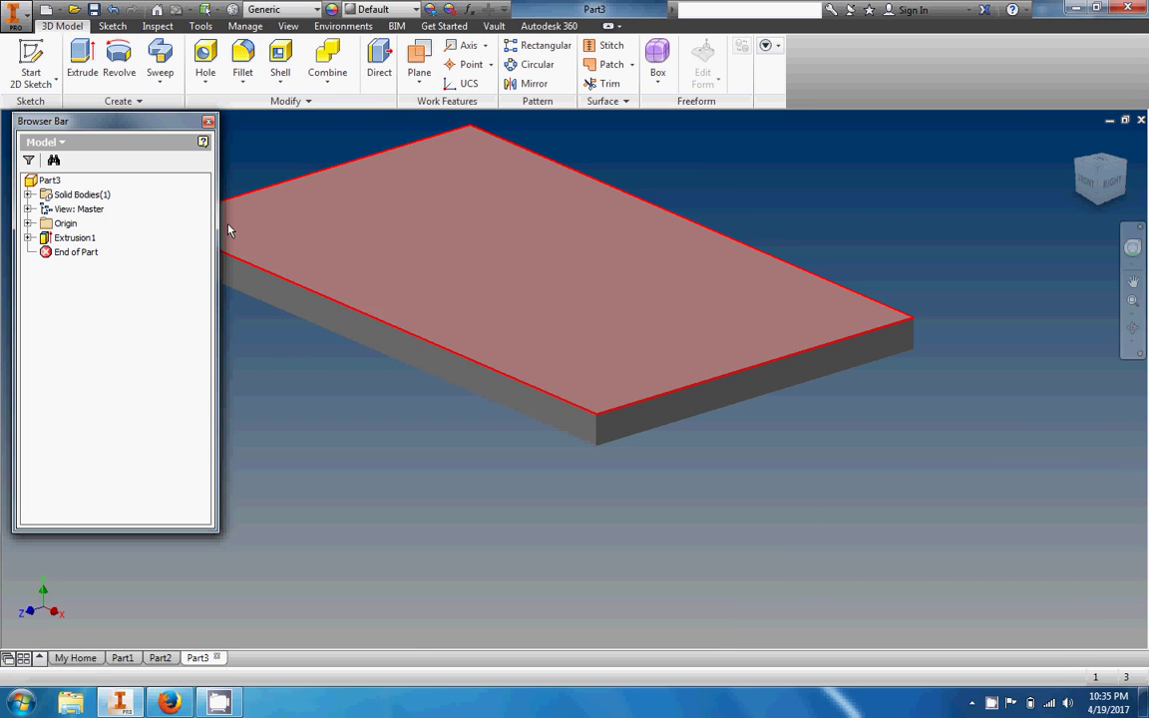
{"action": "left_click", "coordinate": [68, 237]}
Step: Edit Extrusion1, confirm its More-tab taper reads 0.0 deg (d3), and reapply it unchanged
{"action": "right_click", "coordinate": [67, 238]}
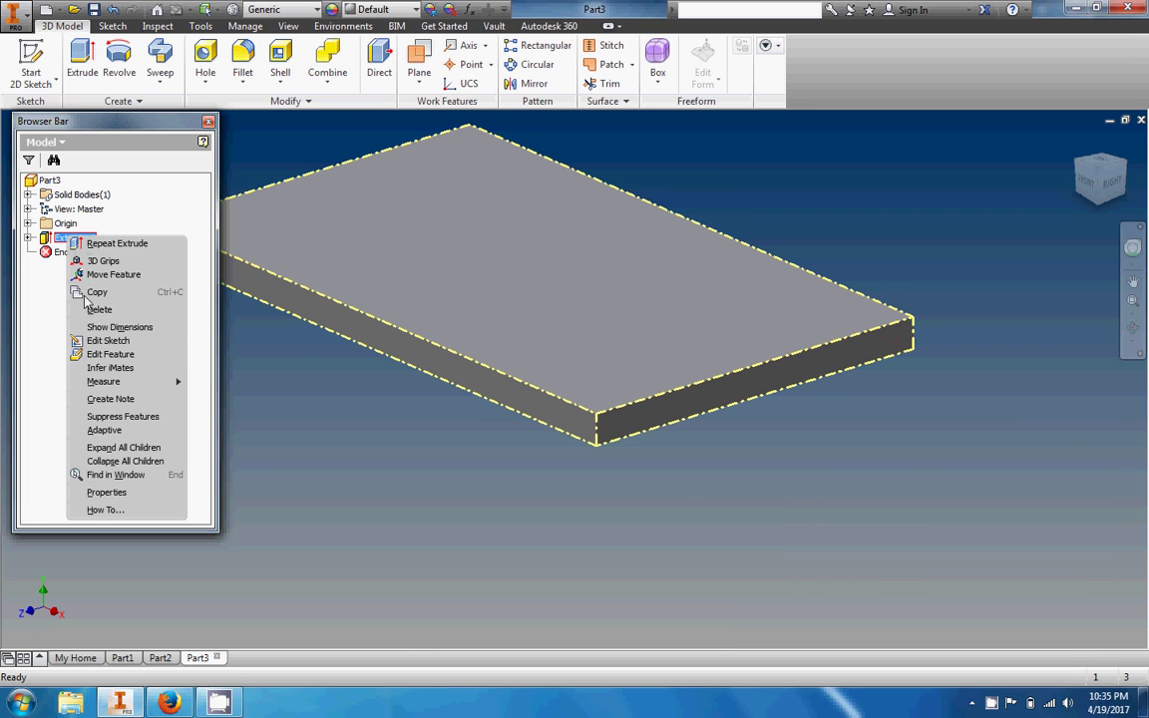
{"action": "left_click", "coordinate": [94, 354]}
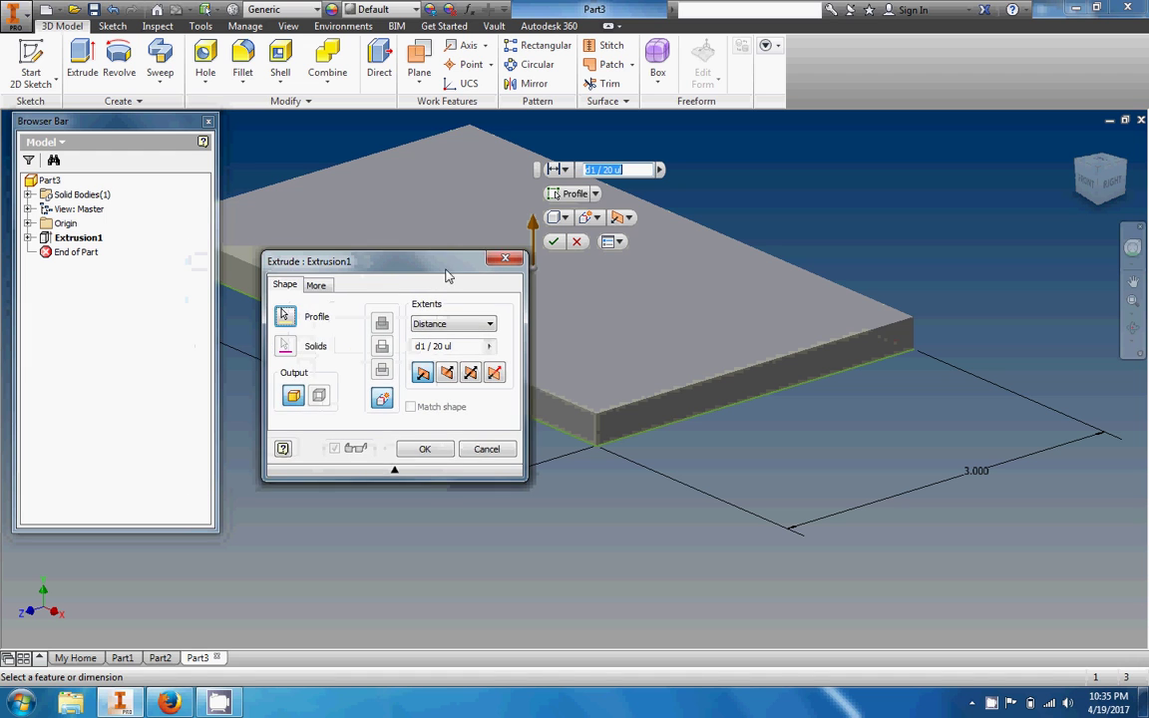
{"action": "left_click_drag", "start_coordinate": [447, 276], "coordinate": [458, 274]}
{"action": "left_click", "coordinate": [327, 283]}
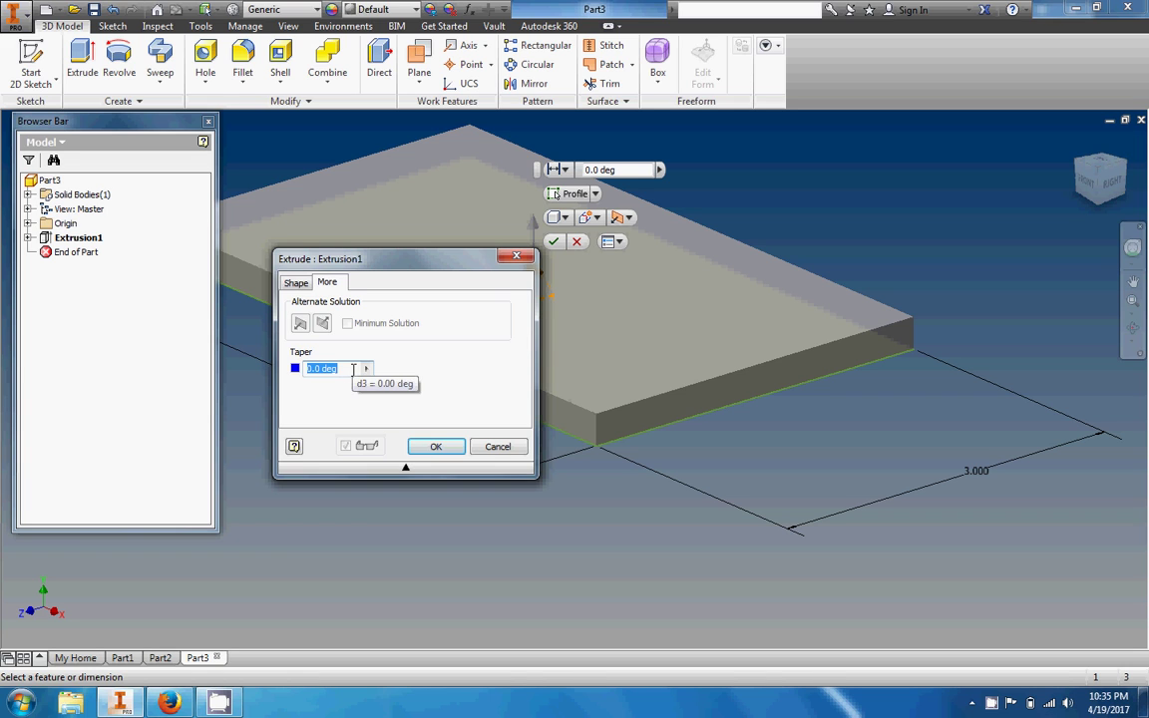
{"action": "left_click", "coordinate": [353, 369]}
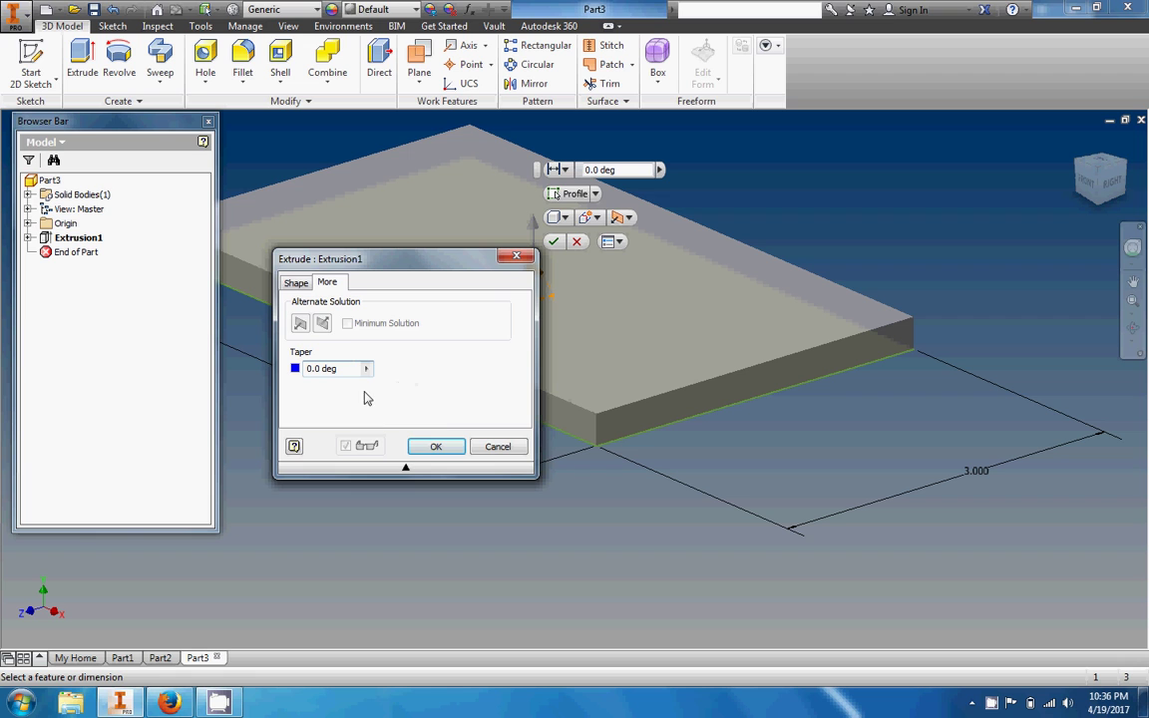
{"action": "left_click", "coordinate": [436, 449]}
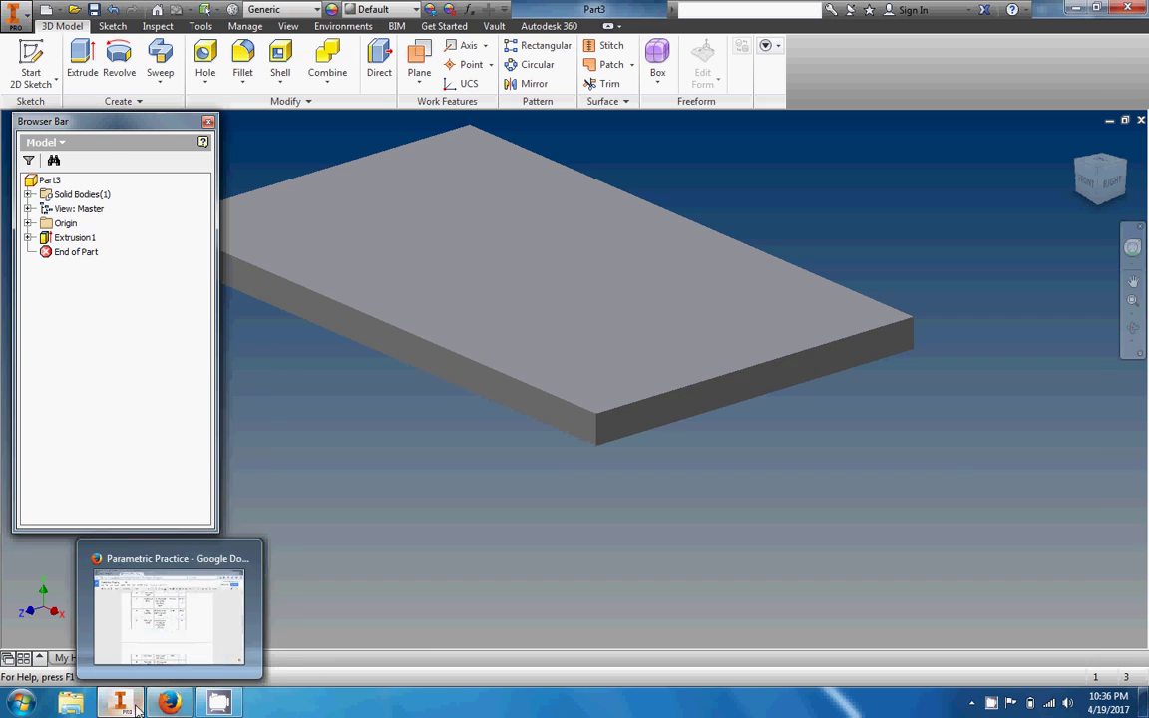
Step: In the worksheet, begin the d5 Parametric Equation cell with (⅘) *
{"action": "left_click", "coordinate": [168, 614]}
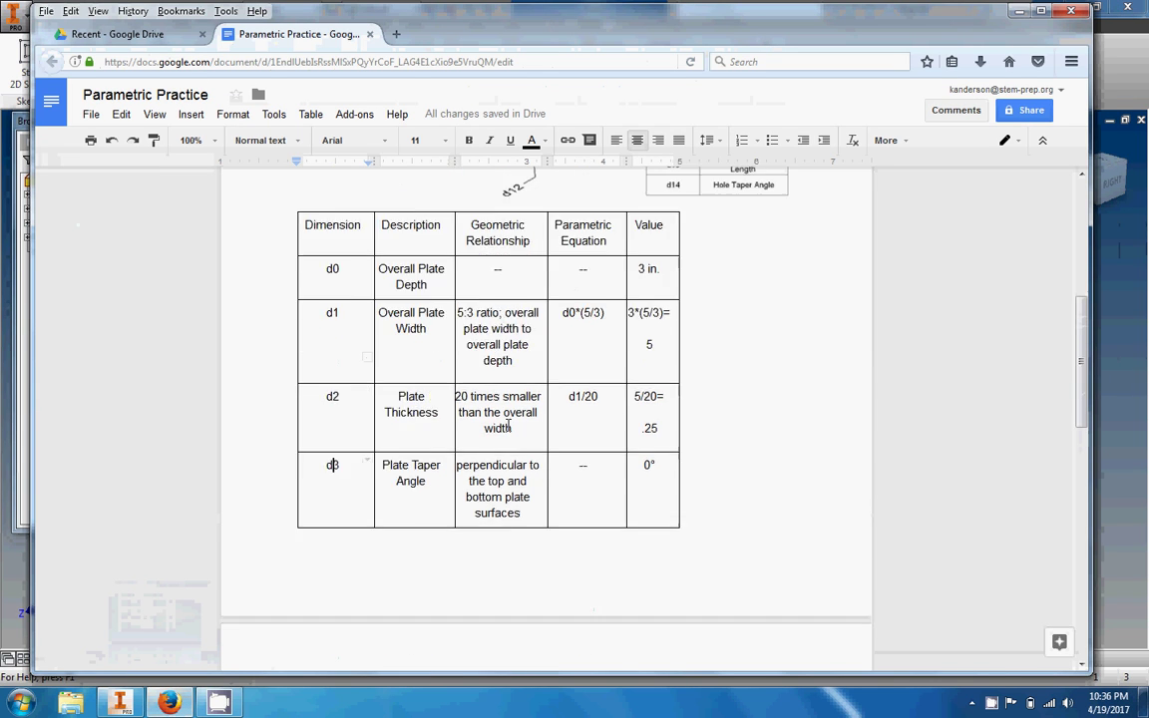
{"action": "scroll", "coordinate": [508, 429], "scroll_direction": "down", "scroll_amount": 5}
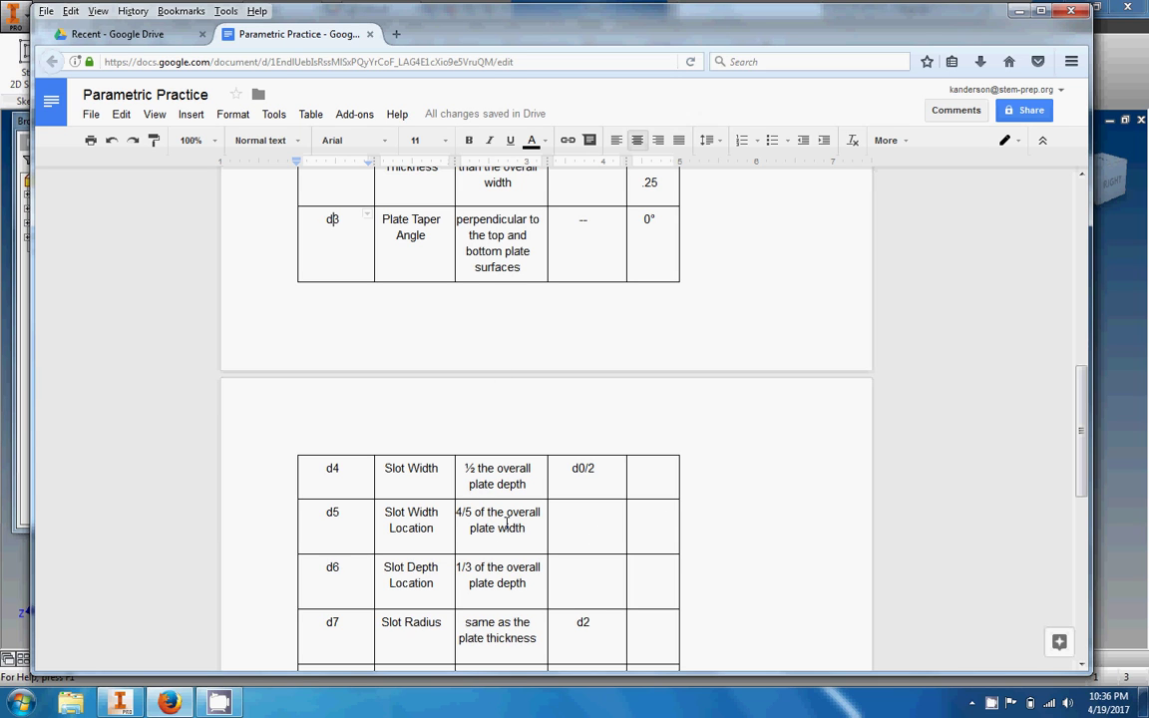
{"action": "left_click", "coordinate": [583, 516]}
{"action": "type", "text": "(4"}
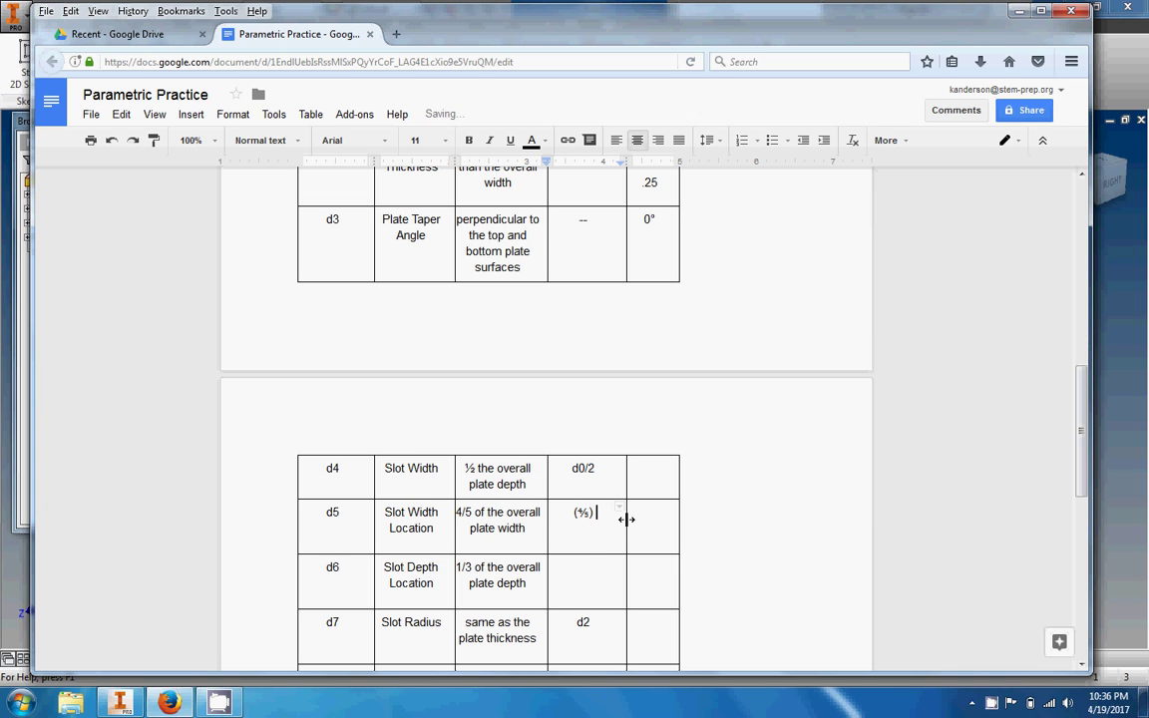
{"action": "type", "text": " *"}
{"action": "scroll", "coordinate": [559, 522], "scroll_direction": "up", "scroll_amount": 5}
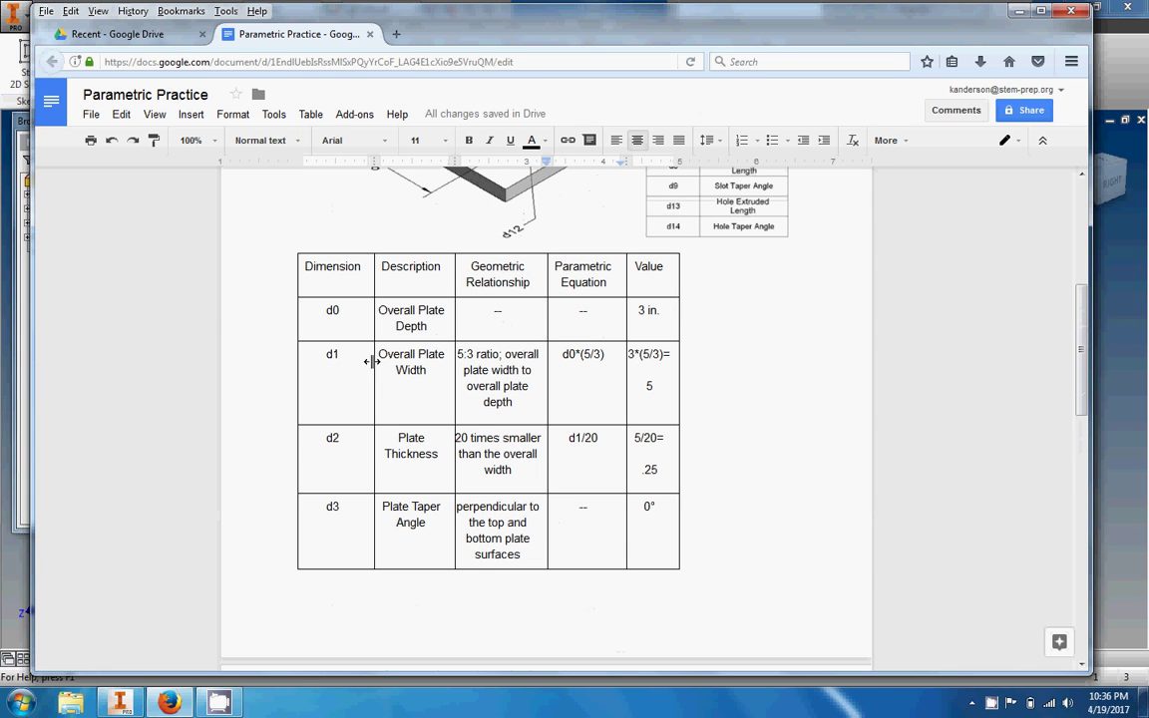
Step: Complete the d5 Parametric Equation as (⅘) * d1
{"action": "left_click_drag", "start_coordinate": [386, 359], "coordinate": [429, 373]}
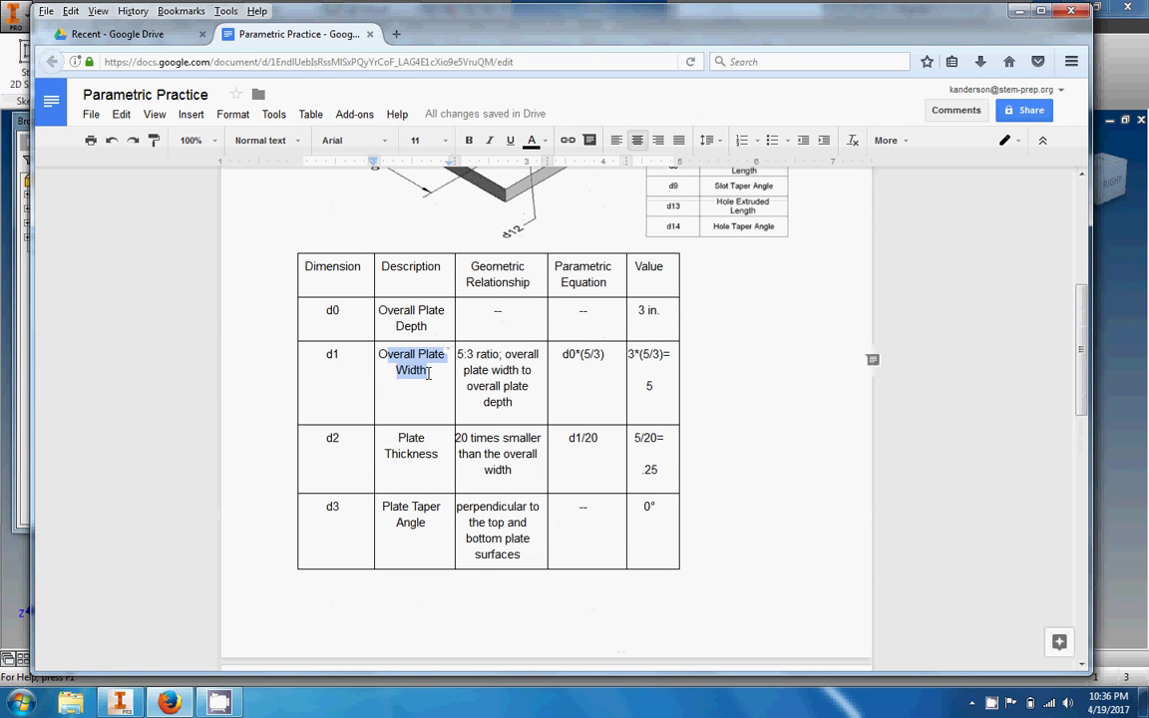
{"action": "left_click", "coordinate": [332, 357]}
{"action": "scroll", "coordinate": [431, 508], "scroll_direction": "up", "scroll_amount": 3}
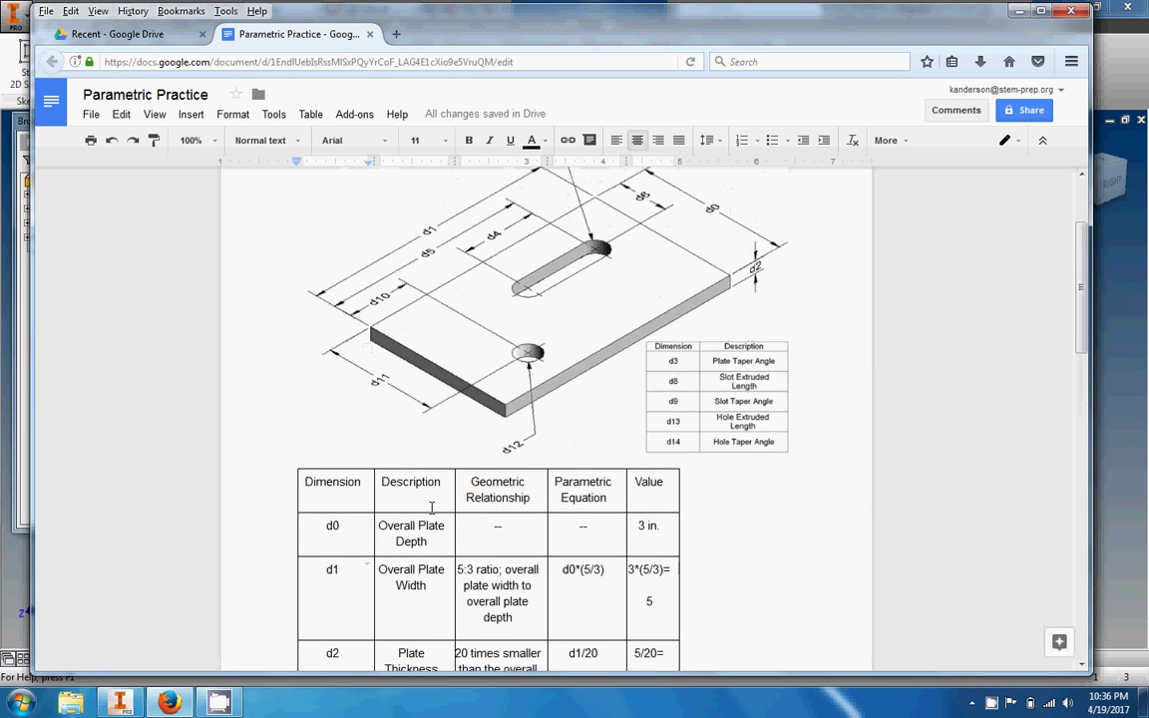
{"action": "scroll", "coordinate": [431, 509], "scroll_direction": "down", "scroll_amount": 8}
{"action": "left_click", "coordinate": [621, 441]}
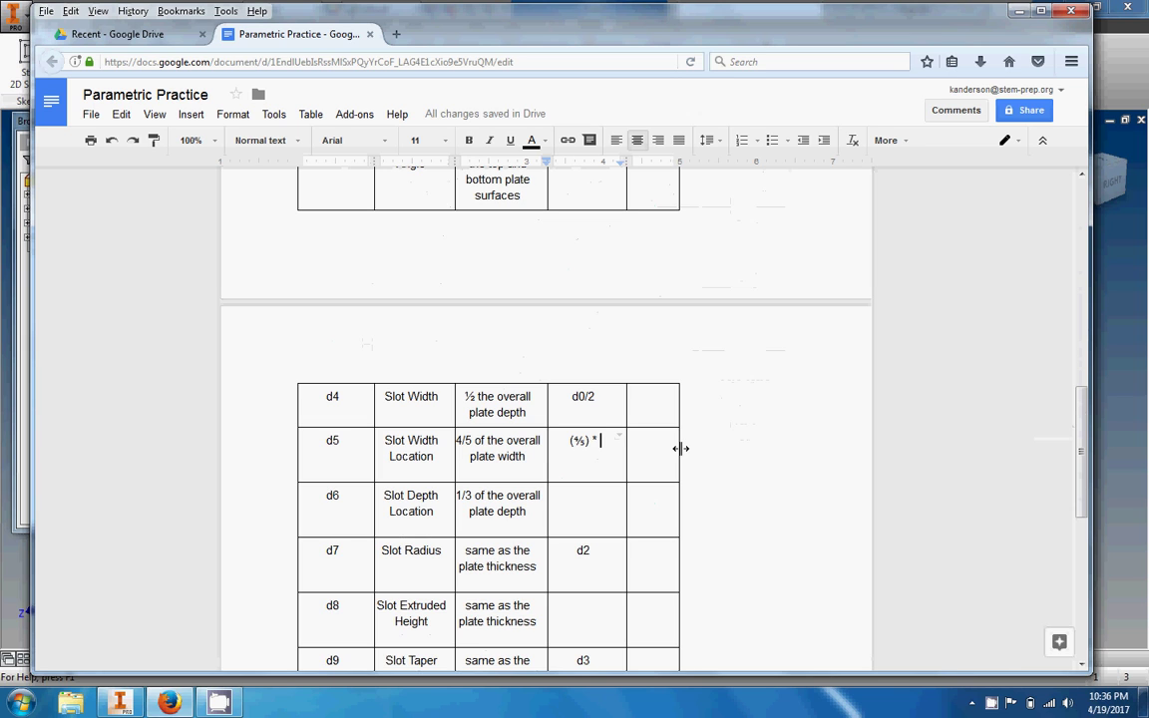
{"action": "type", "text": "d1"}
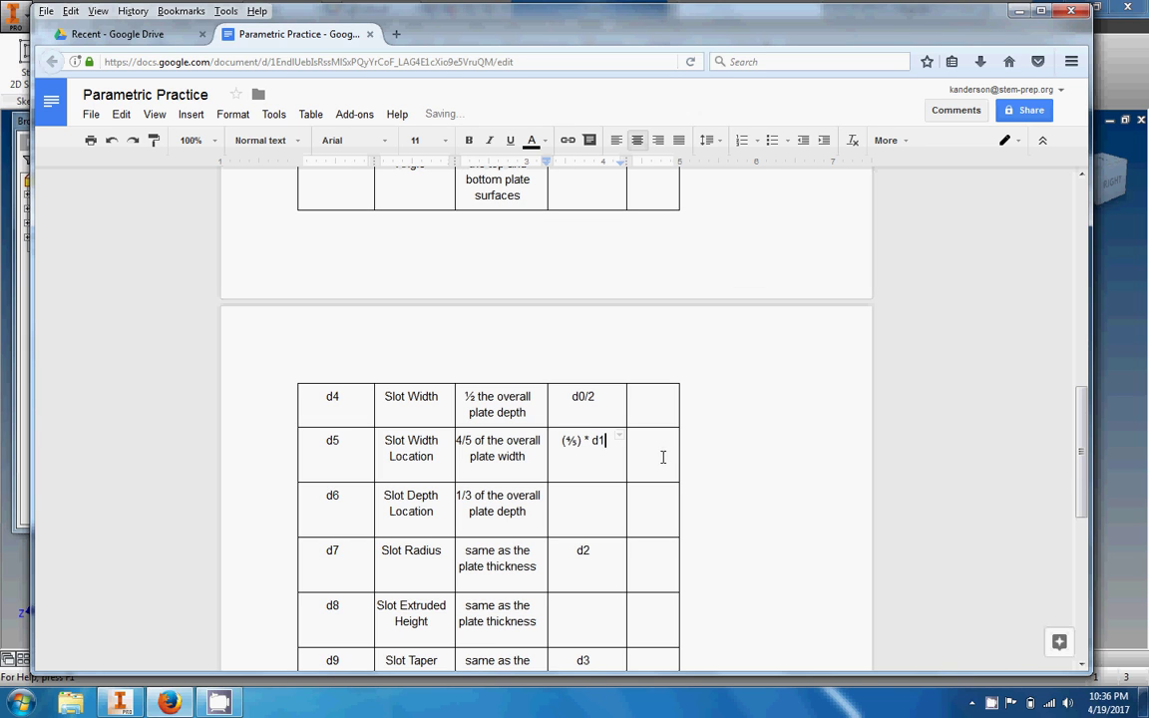
Step: Fill the d5 Value cell with (4/5) * 5= and 4 on a new line, then return to Inventor
{"action": "left_click", "coordinate": [662, 457]}
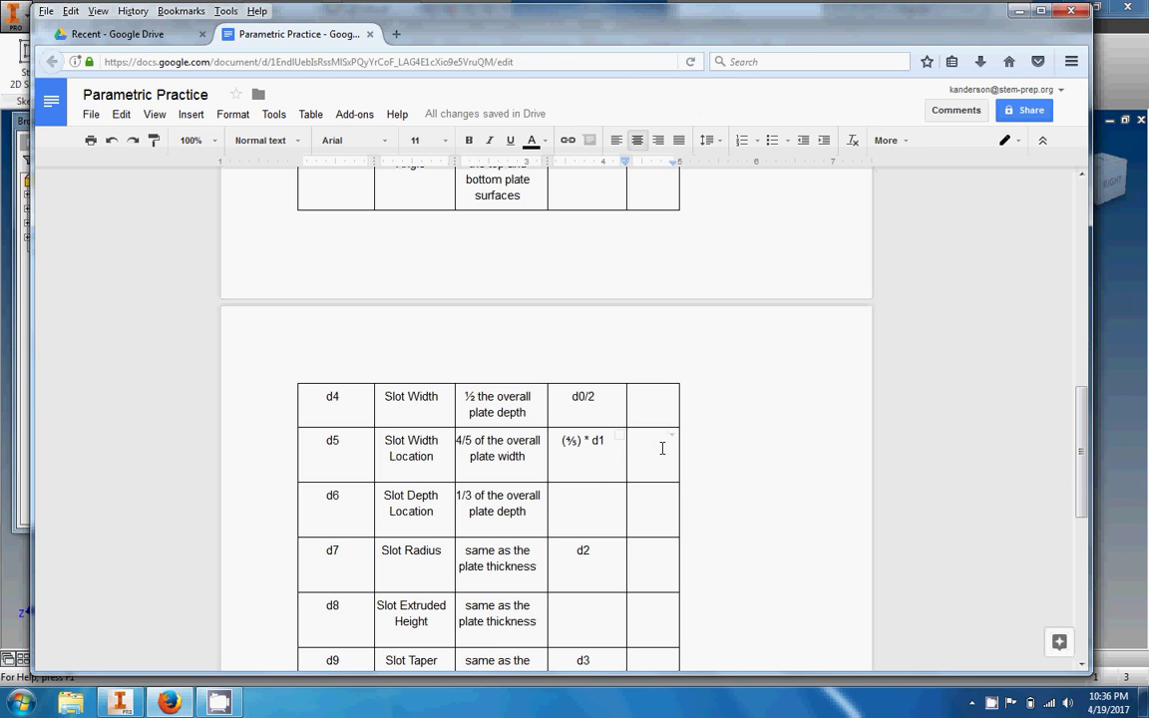
{"action": "type", "text": "(4/5"}
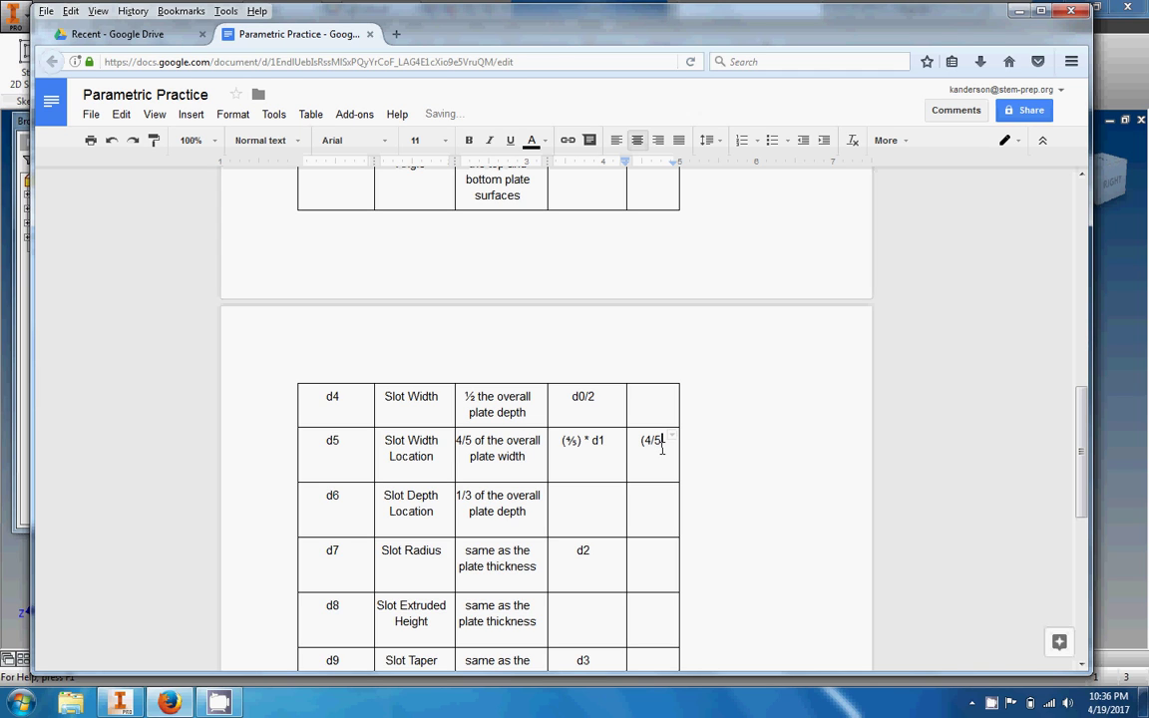
{"action": "type", "text": ") *"}
{"action": "scroll", "coordinate": [661, 448], "scroll_direction": "up", "scroll_amount": 5}
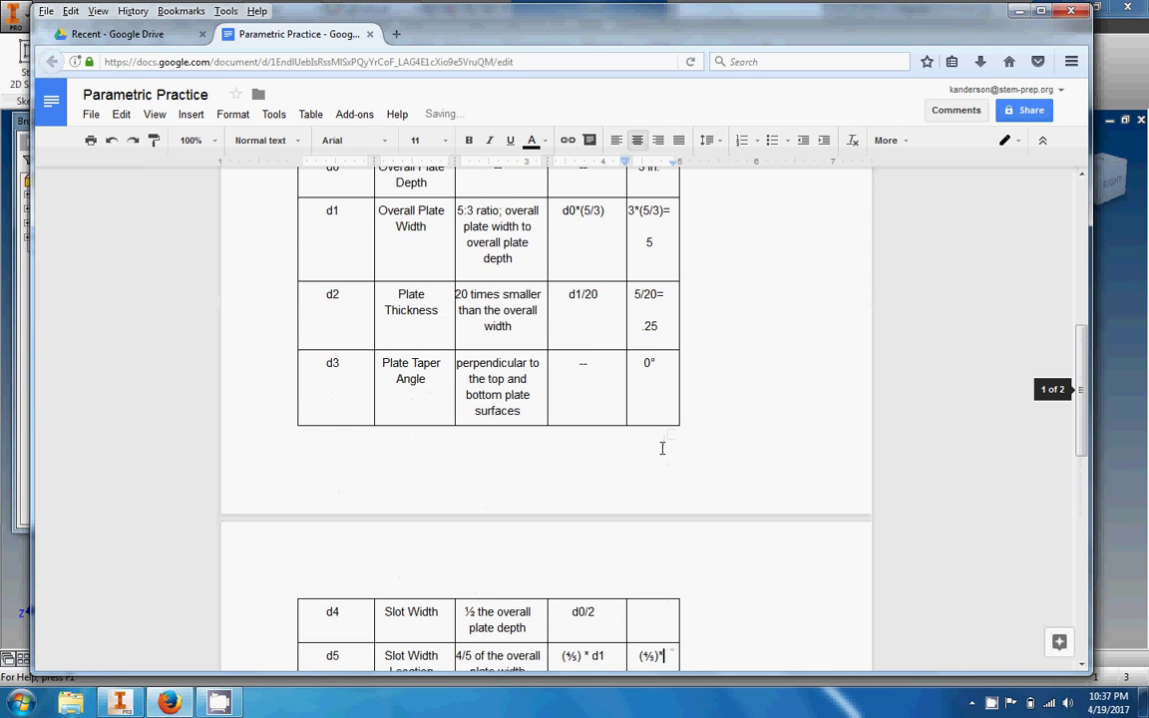
{"action": "scroll", "coordinate": [661, 449], "scroll_direction": "down", "scroll_amount": 5}
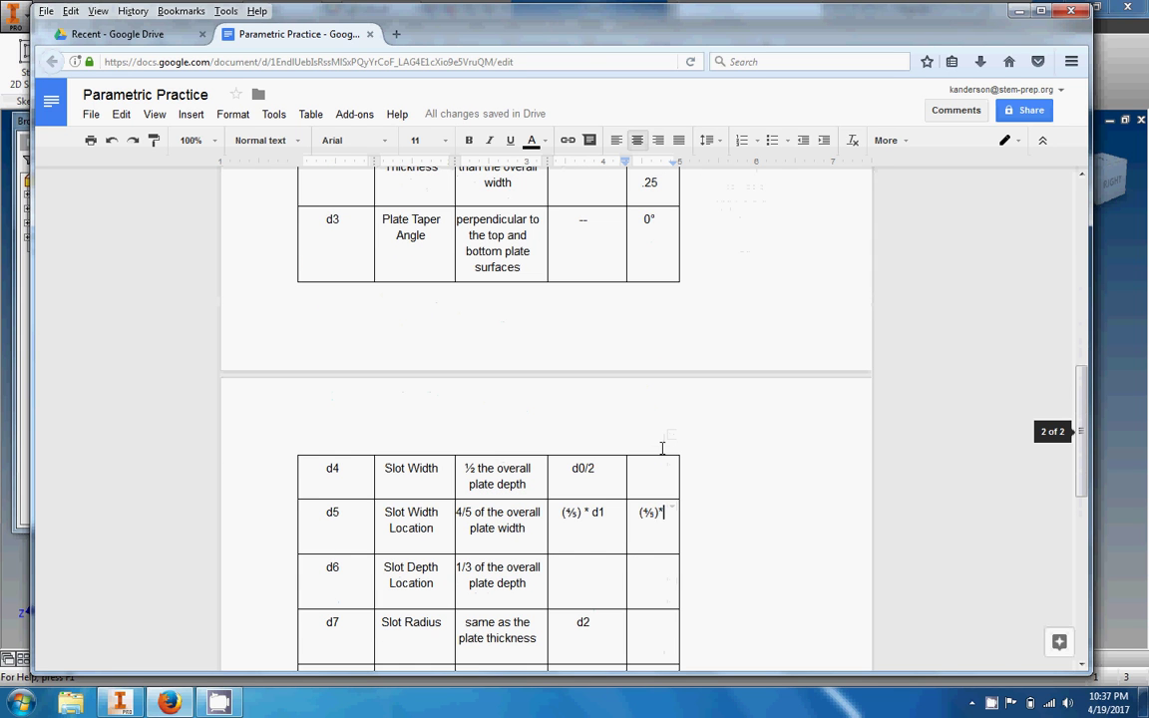
{"action": "type", "text": "5"}
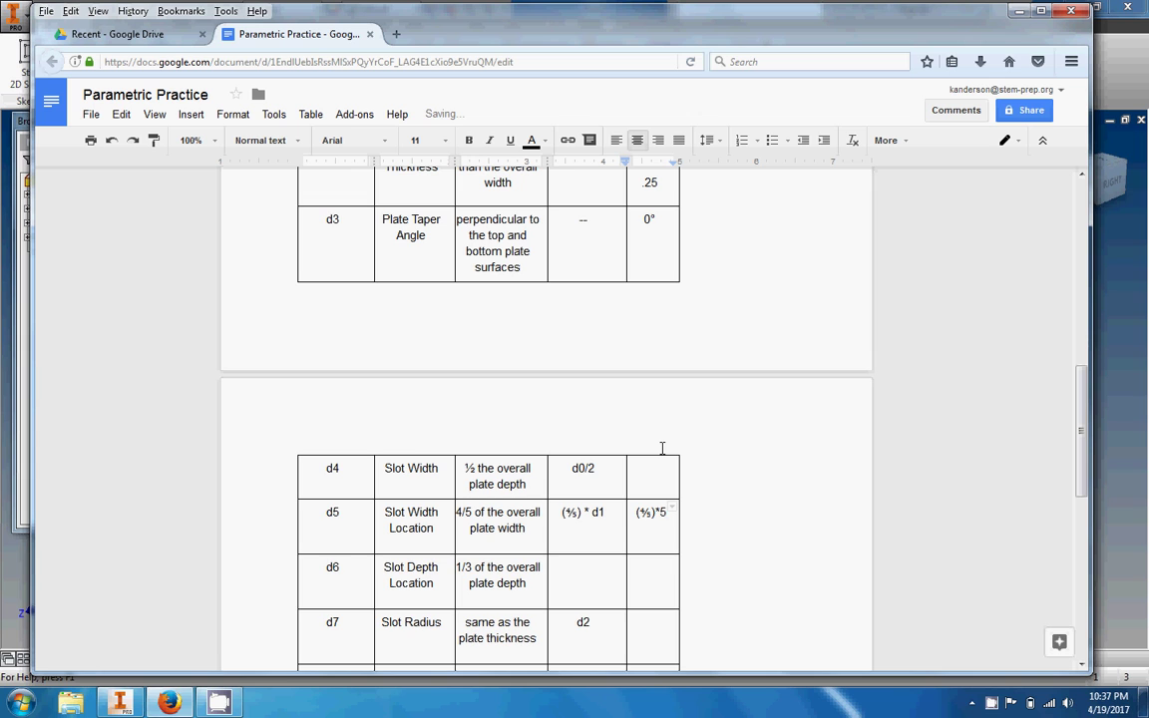
{"action": "type", "text": "="}
{"action": "key", "text": "Return"}
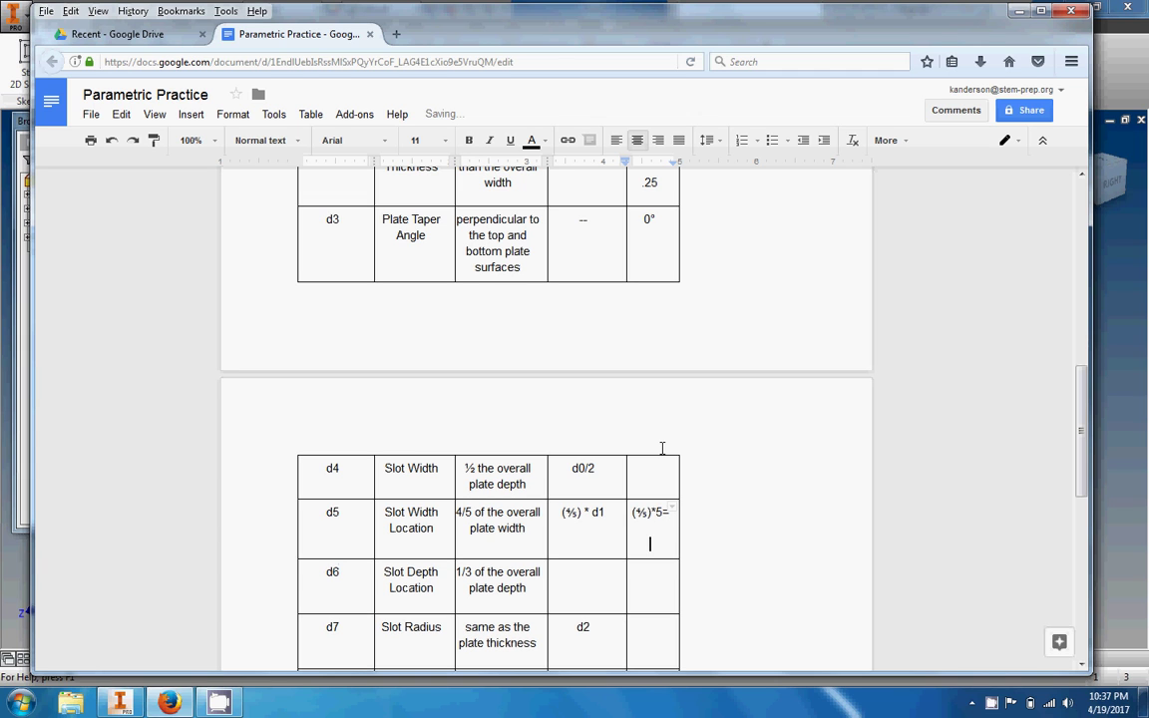
{"action": "type", "text": "4"}
{"action": "left_click", "coordinate": [759, 504]}
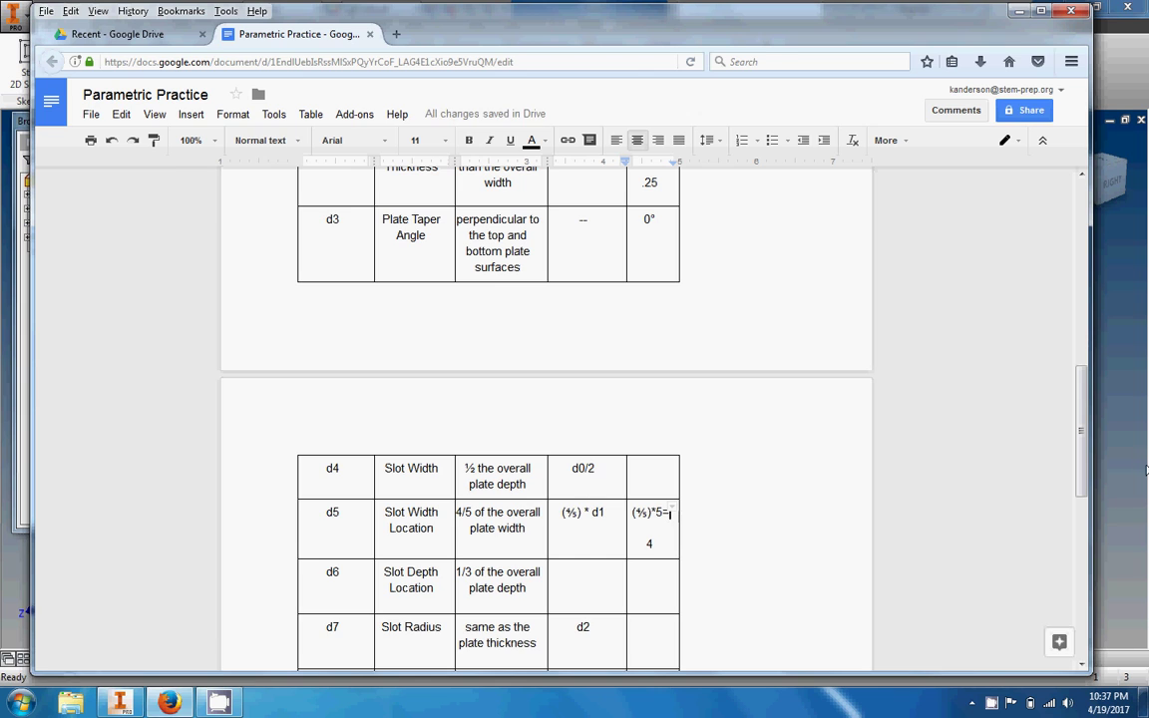
{"action": "left_click", "coordinate": [1145, 469]}
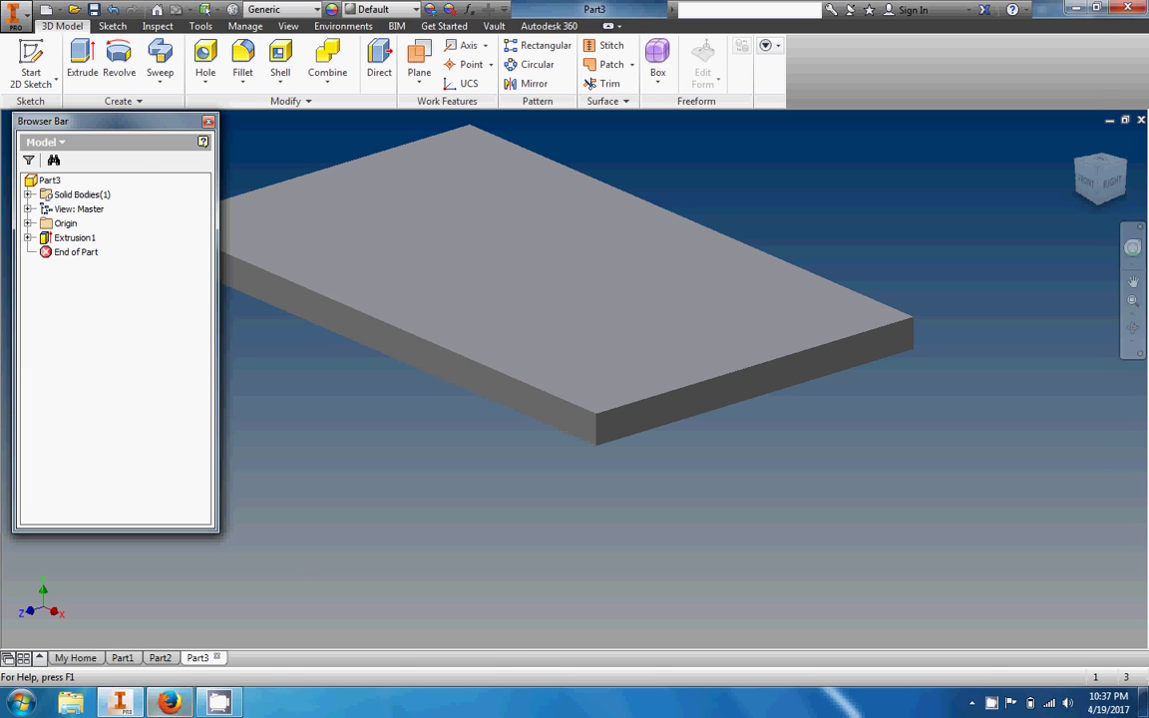
{"action": "left_click", "coordinate": [168, 704]}
{"action": "scroll", "coordinate": [590, 530], "scroll_direction": "up", "scroll_amount": 3}
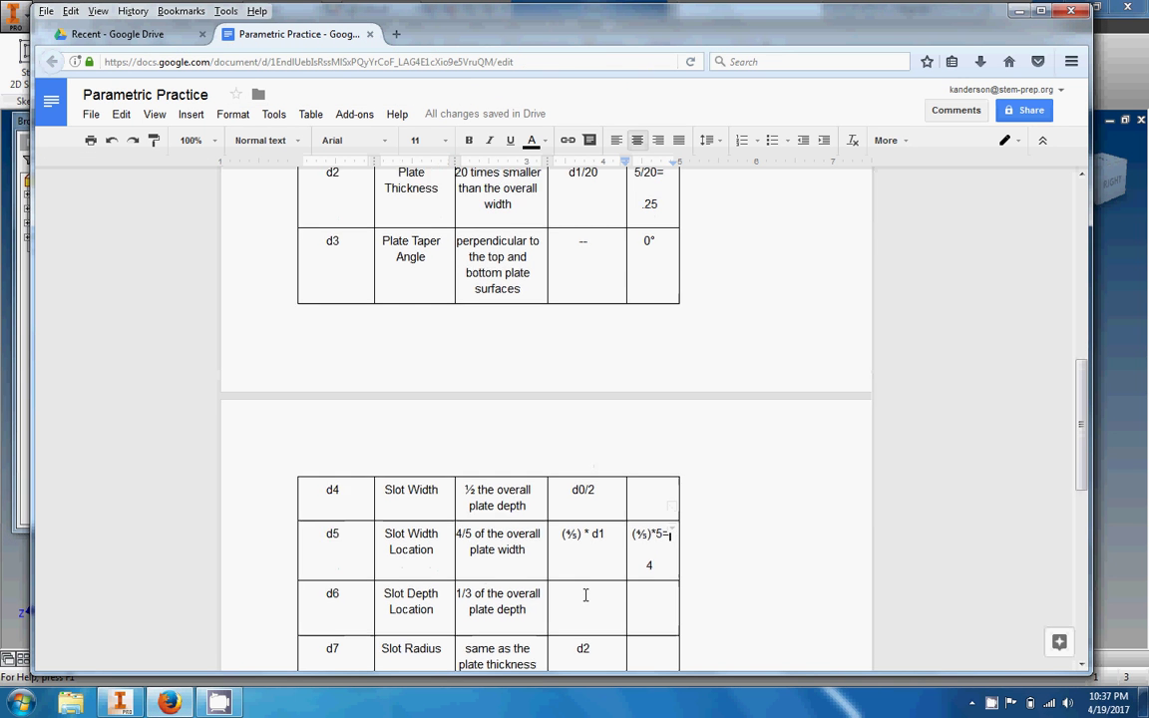
{"action": "scroll", "coordinate": [585, 595], "scroll_direction": "down", "scroll_amount": 5}
{"action": "scroll", "coordinate": [584, 504], "scroll_direction": "down", "scroll_amount": 3}
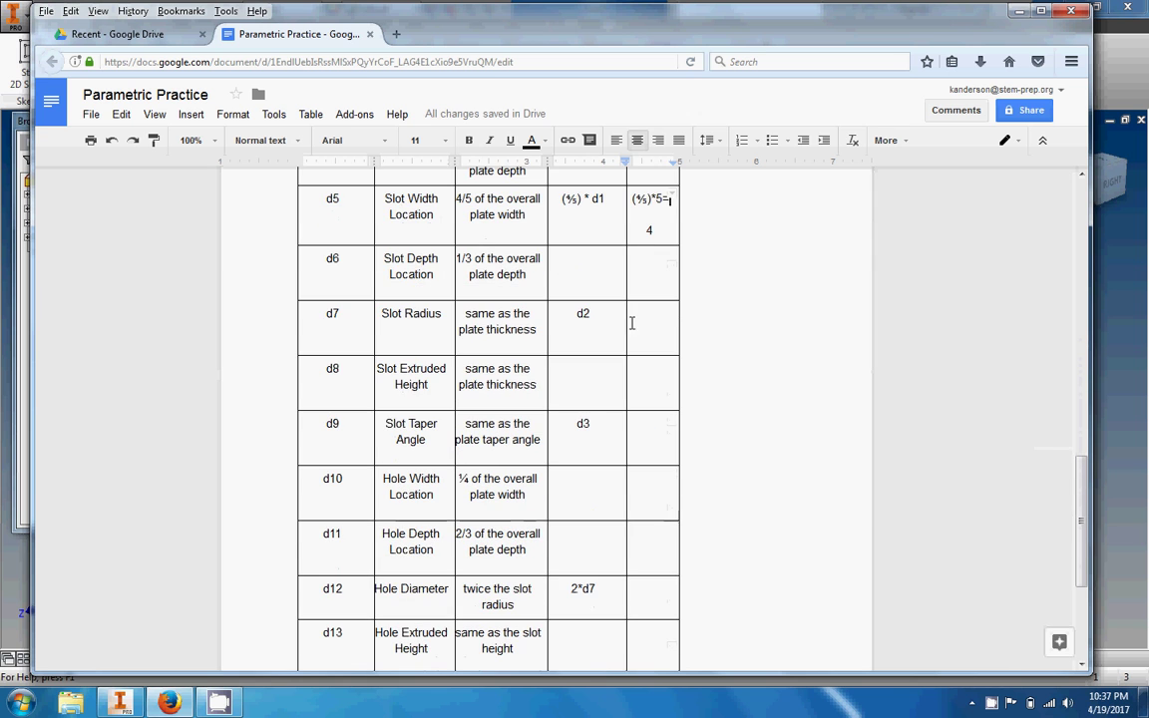
{"action": "scroll", "coordinate": [513, 611], "scroll_direction": "down", "scroll_amount": 1}
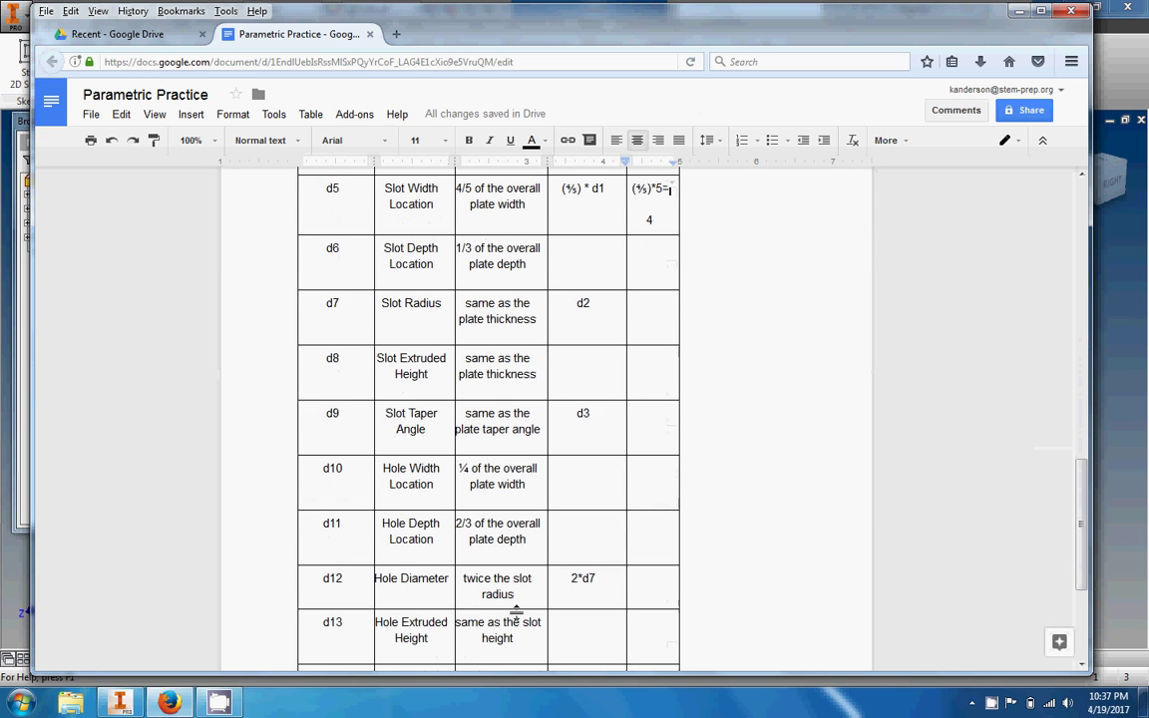
{"action": "scroll", "coordinate": [972, 374], "scroll_direction": "up", "scroll_amount": 3}
{"action": "left_click", "coordinate": [1097, 340]}
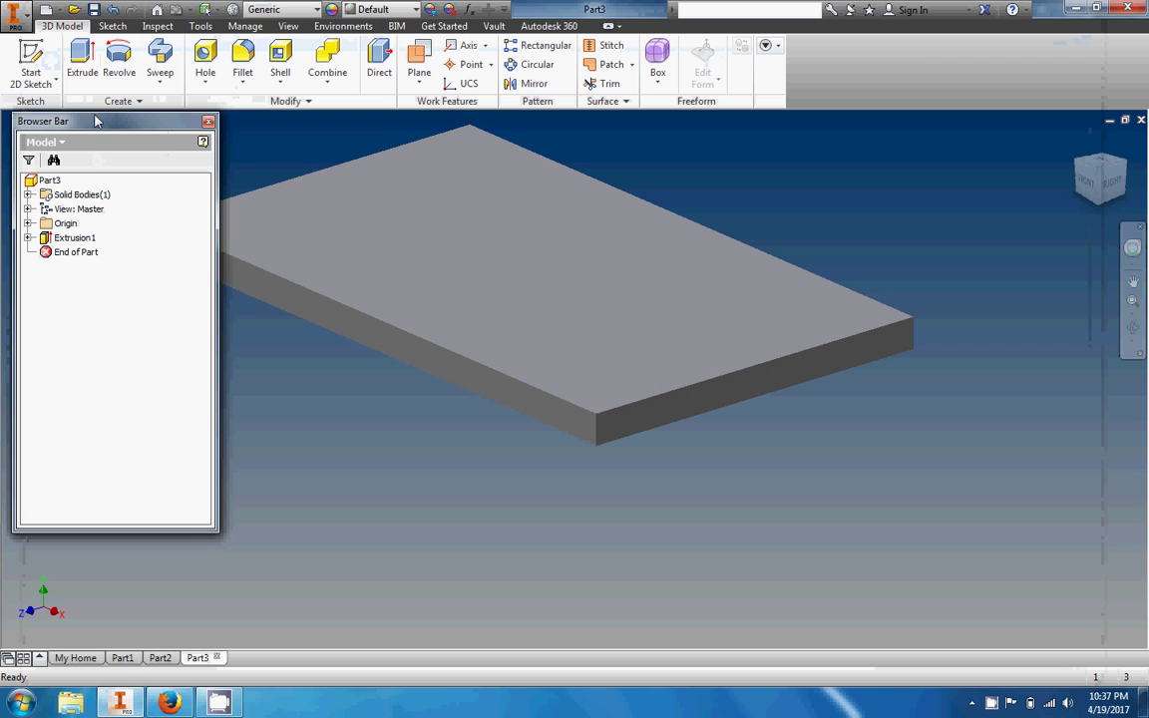
Step: Review Part3's parameters, showing d1 = d0 * (5 in / 3 in) and d2 = d1 / 20, then close the table
{"action": "left_click", "coordinate": [118, 27]}
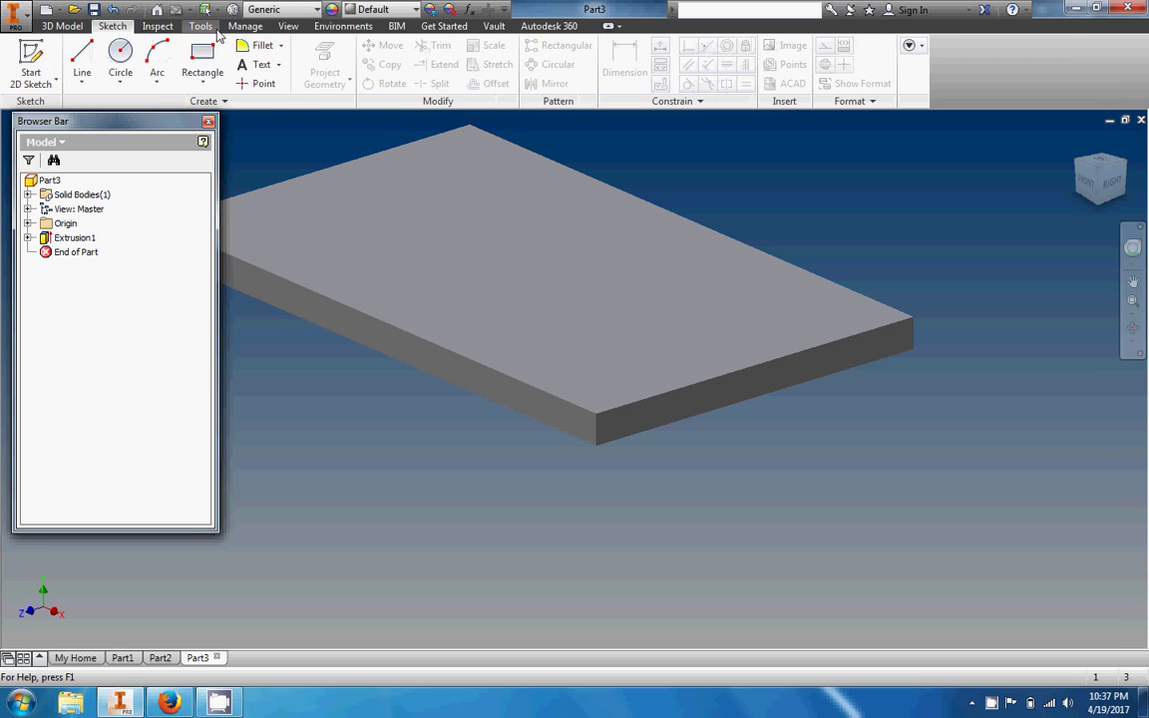
{"action": "left_click", "coordinate": [244, 26]}
{"action": "left_click", "coordinate": [163, 62]}
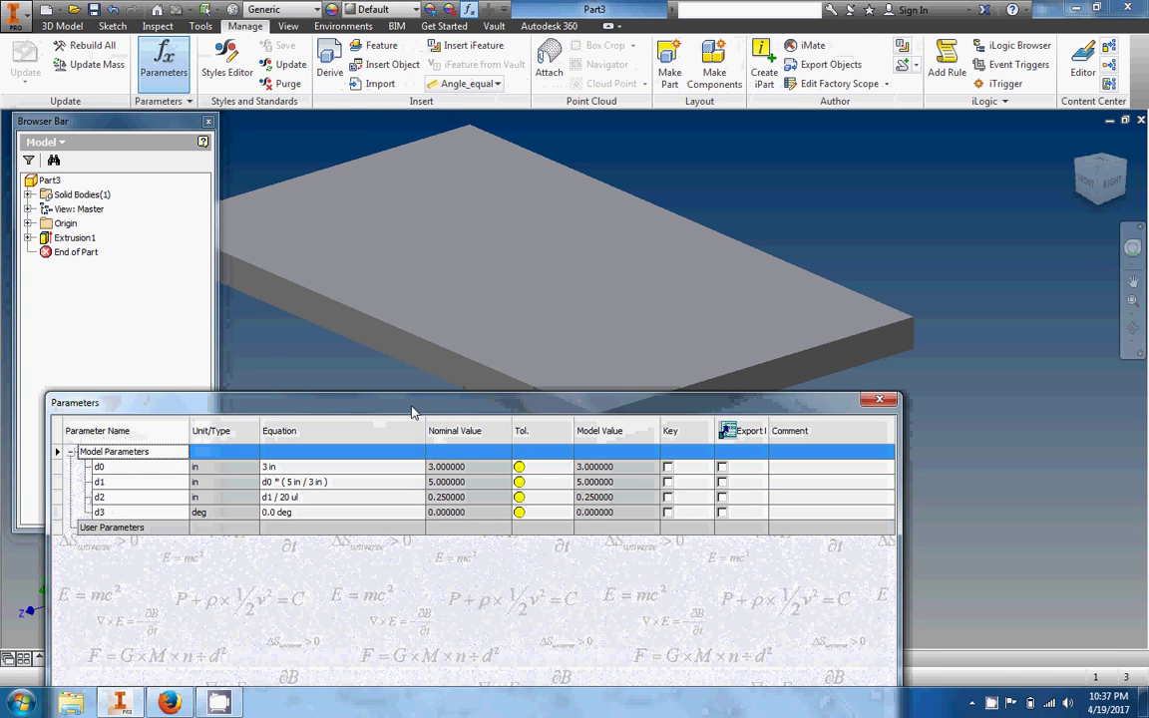
{"action": "left_click_drag", "start_coordinate": [436, 405], "coordinate": [463, 232]}
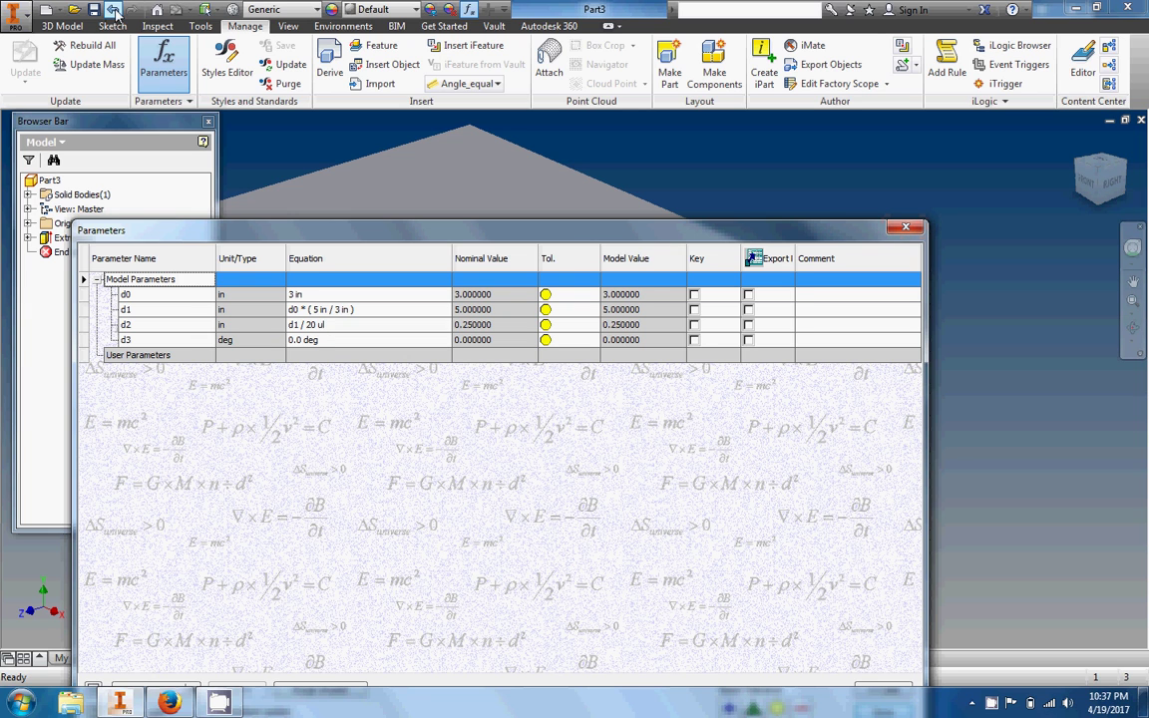
{"action": "left_click", "coordinate": [909, 231]}
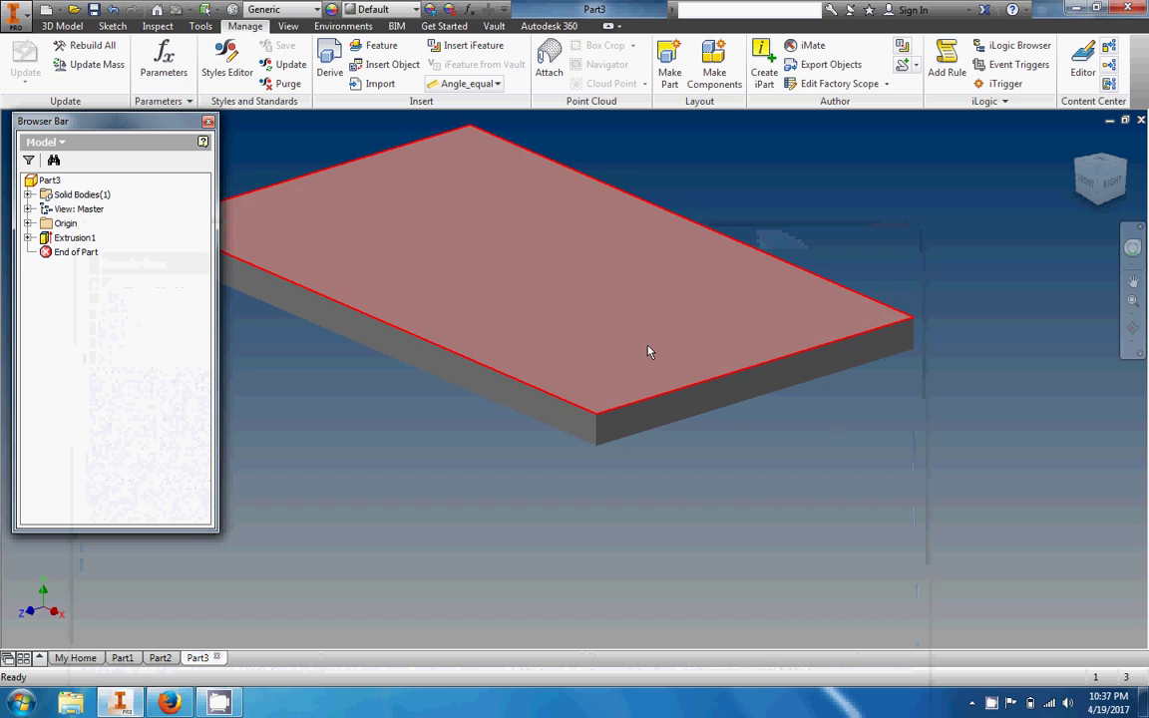
{"action": "middle_click_drag", "start_coordinate": [648, 344], "coordinate": [777, 426]}
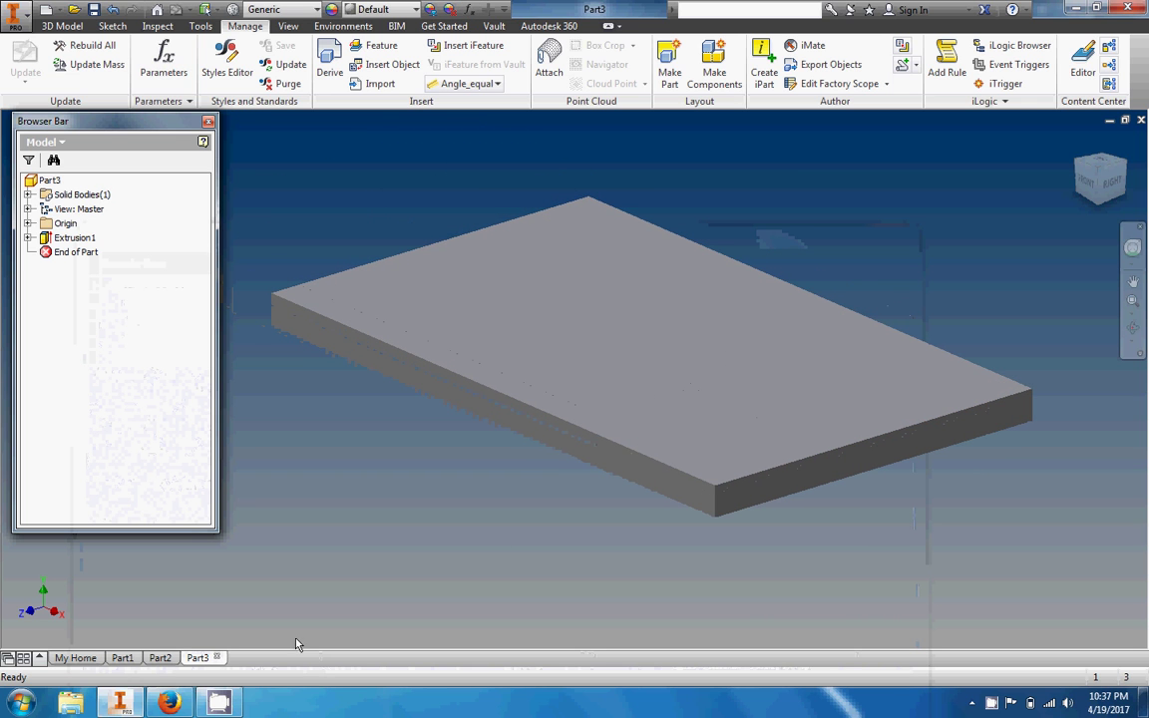
{"action": "left_click", "coordinate": [156, 703]}
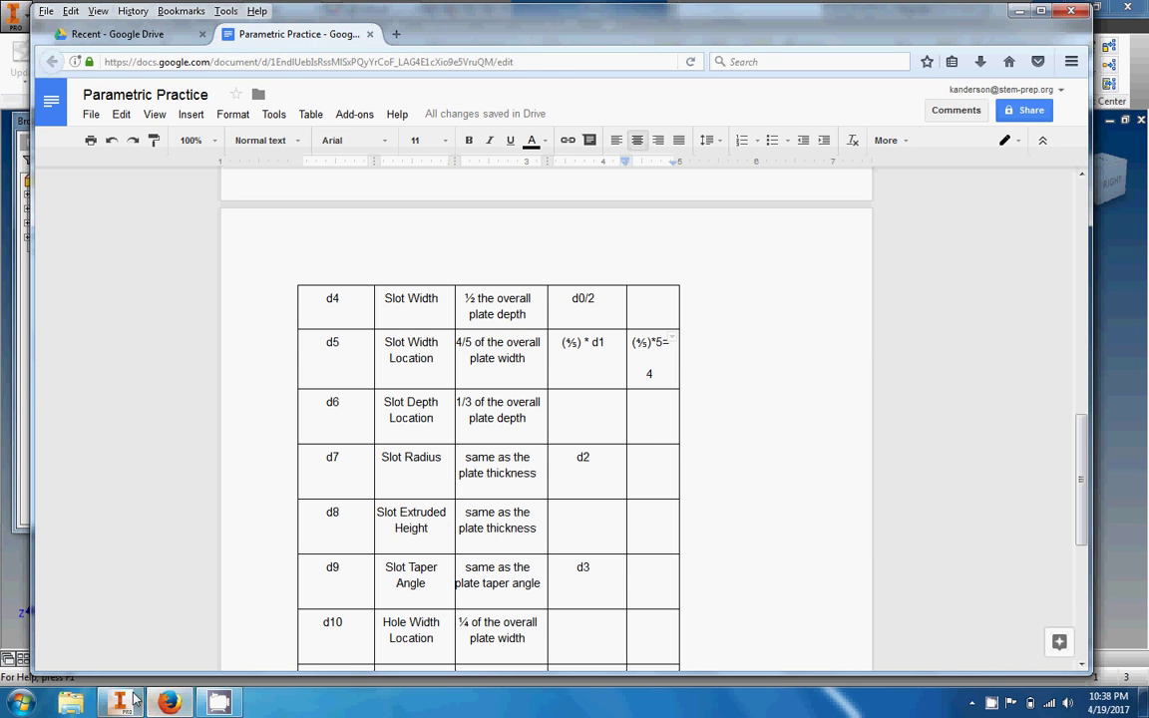
{"action": "right_click", "coordinate": [219, 703]}
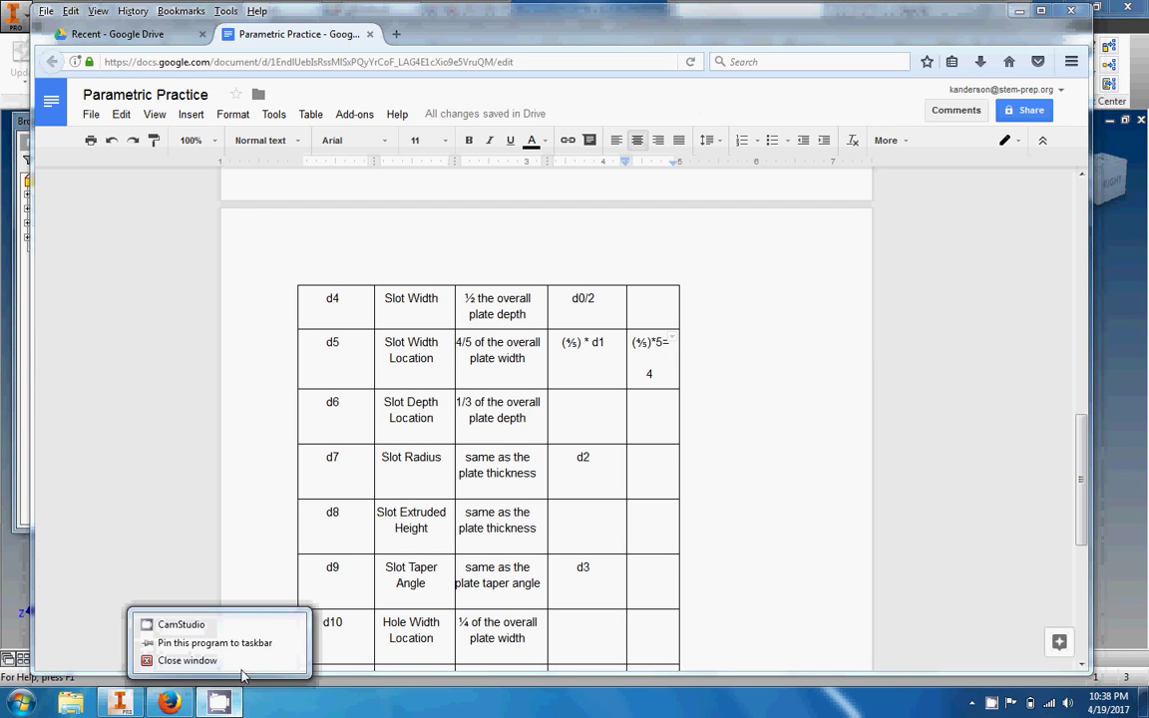
{"action": "right_click", "coordinate": [992, 703]}
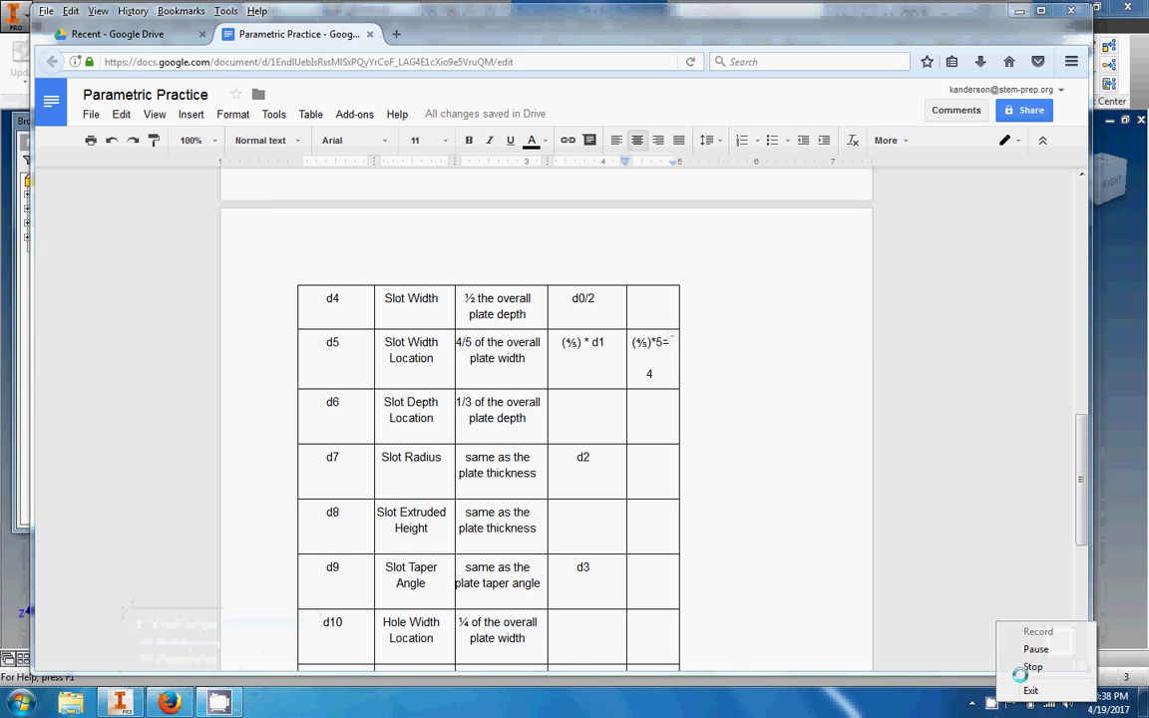